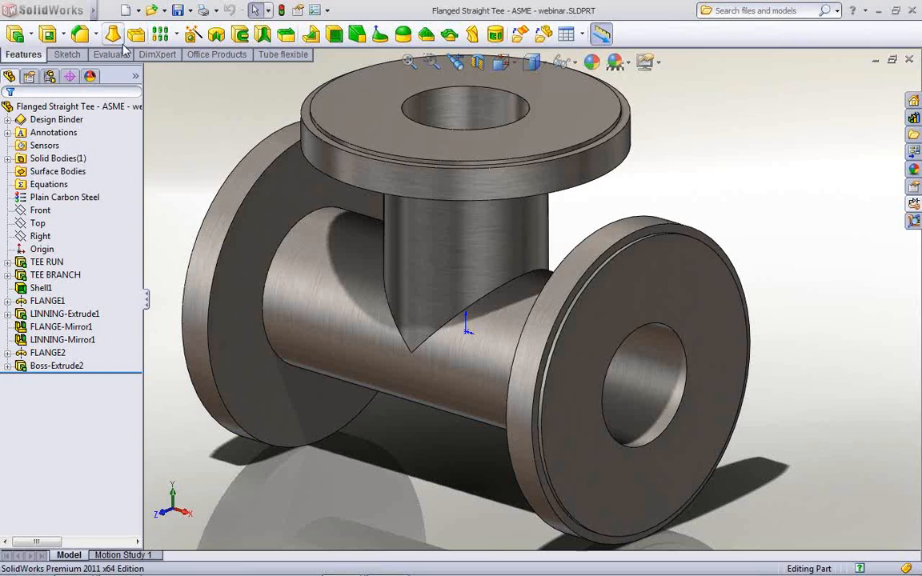
Open the Routing Library Manager for the flanged tee part and start the Routing Component Wizard
mouse_move(75, 11)
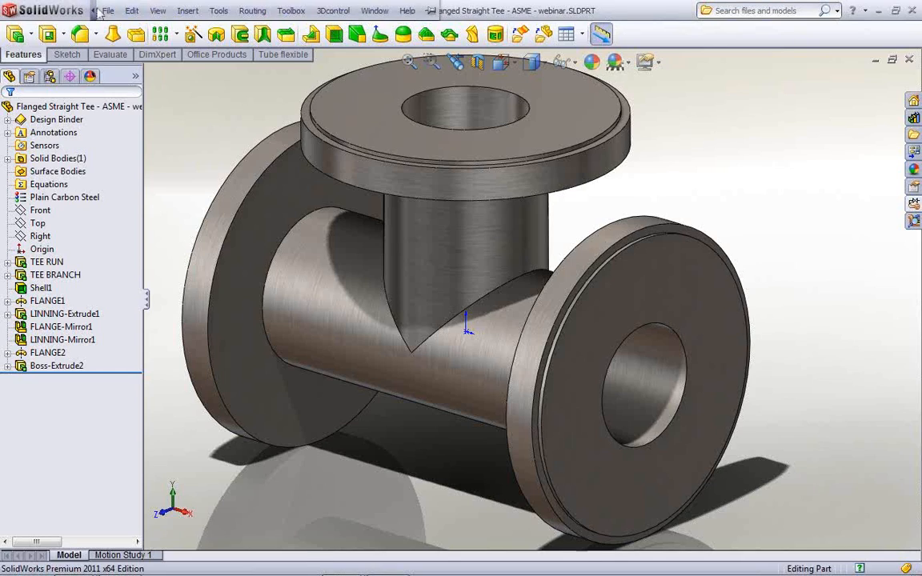
left_click(252, 10)
mouse_move(289, 92)
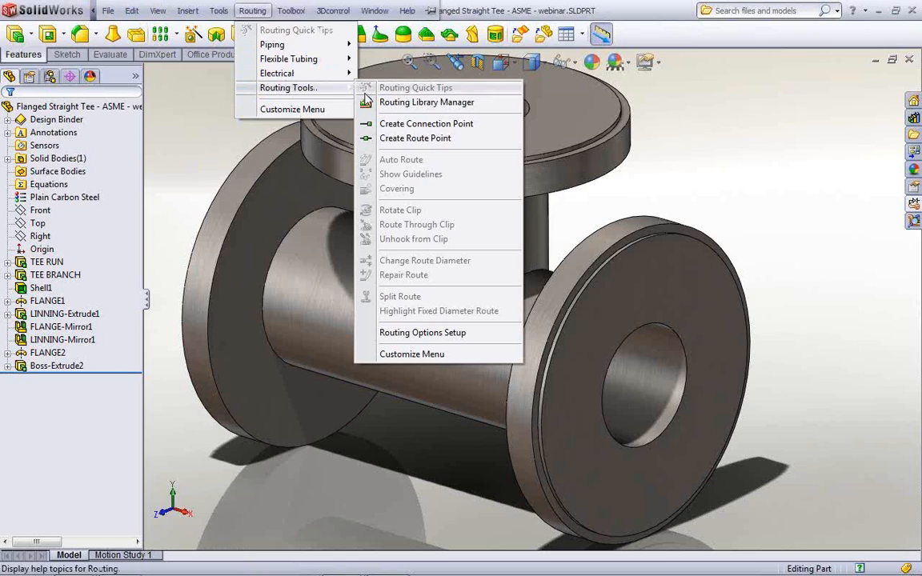
left_click(405, 105)
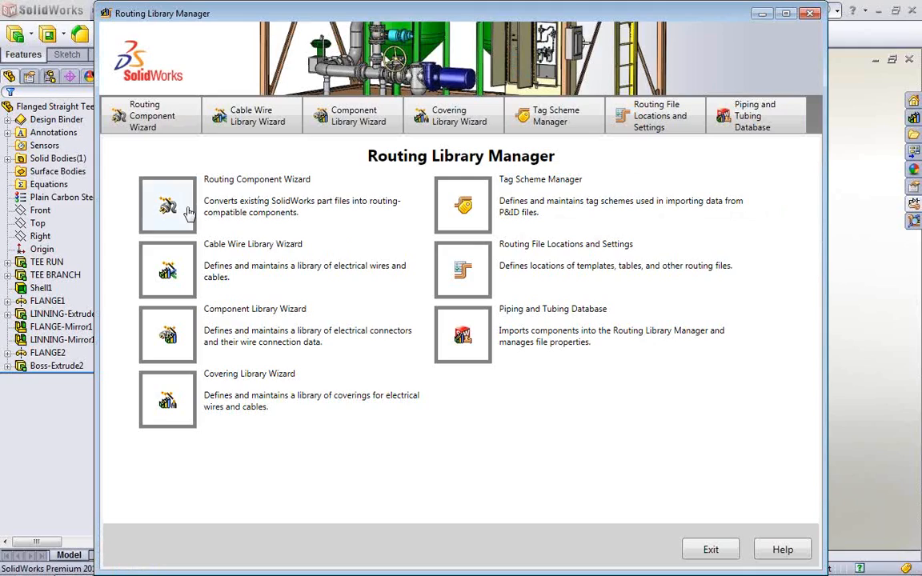
left_click(178, 126)
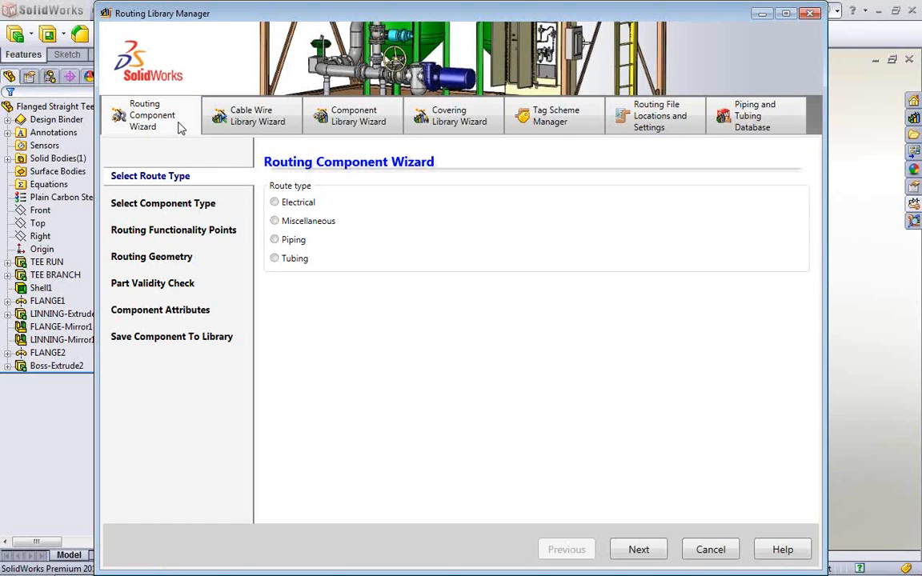
Set the route type to Piping and the component type to Tee
left_click(292, 240)
left_click(176, 211)
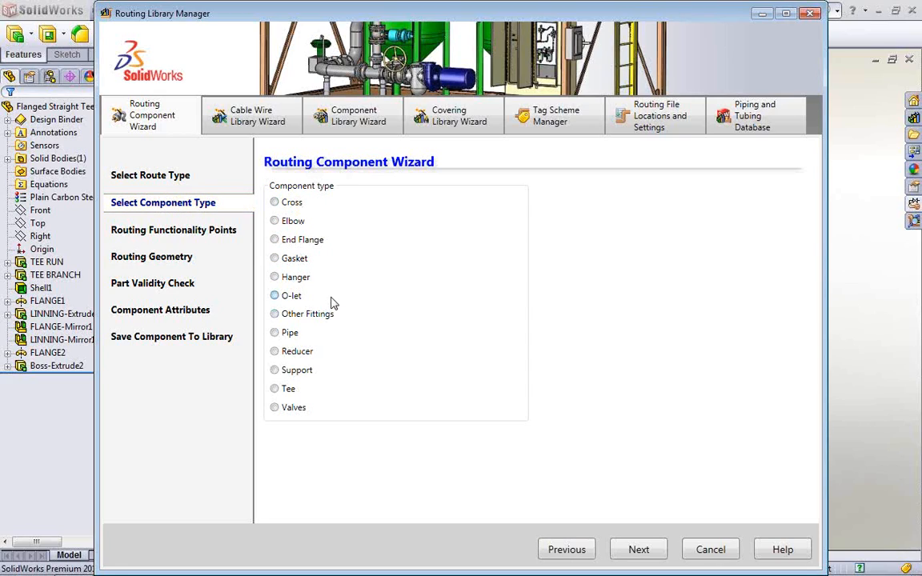
left_click(275, 259)
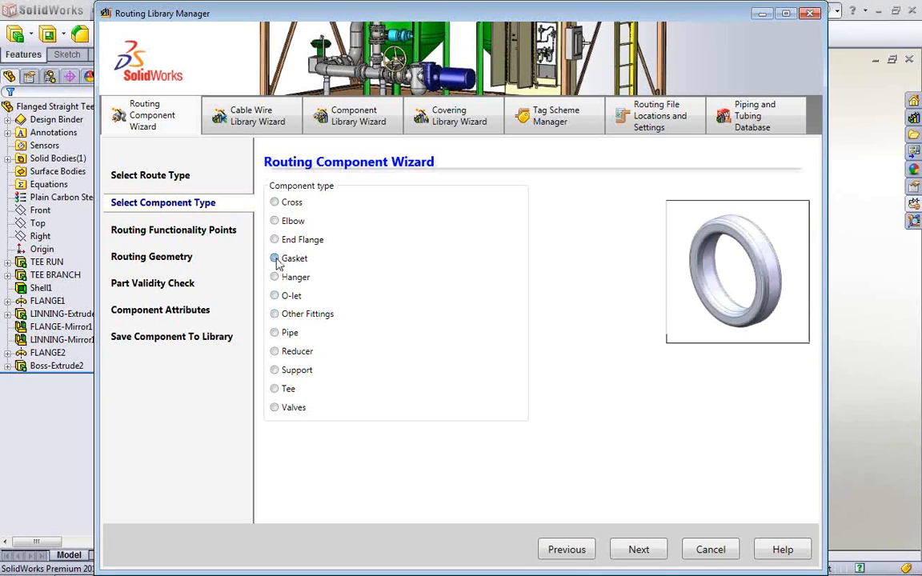
left_click(276, 296)
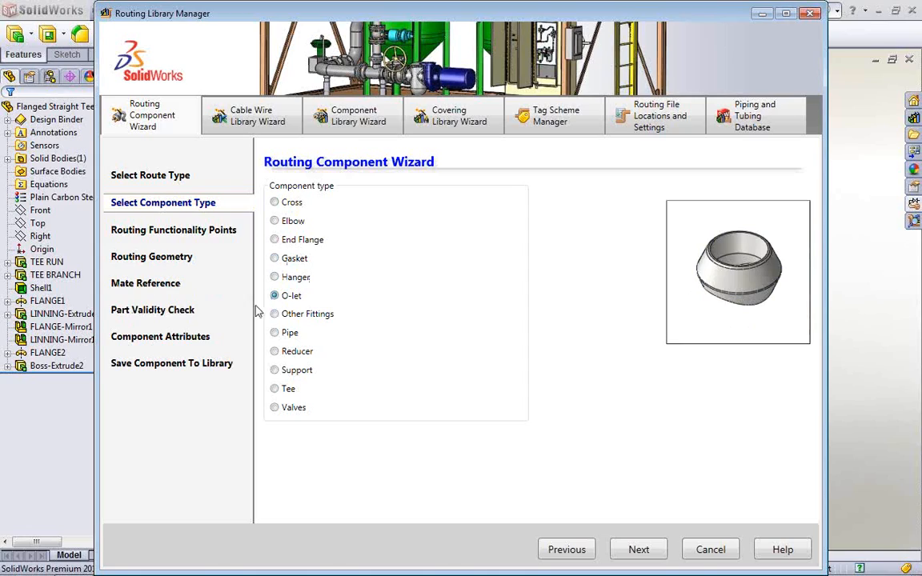
left_click(275, 390)
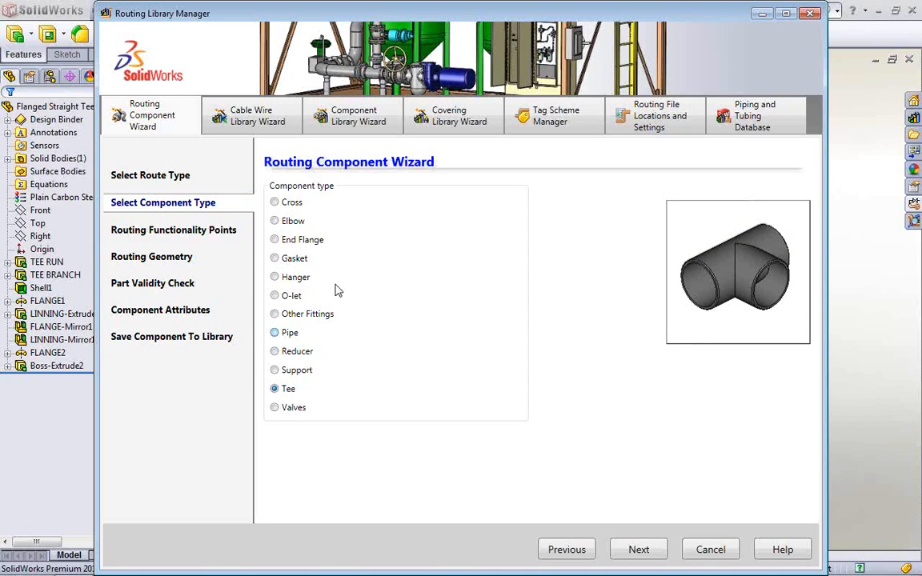
Add the required route point (RPoint) to the tee at the part's origin
left_click(198, 229)
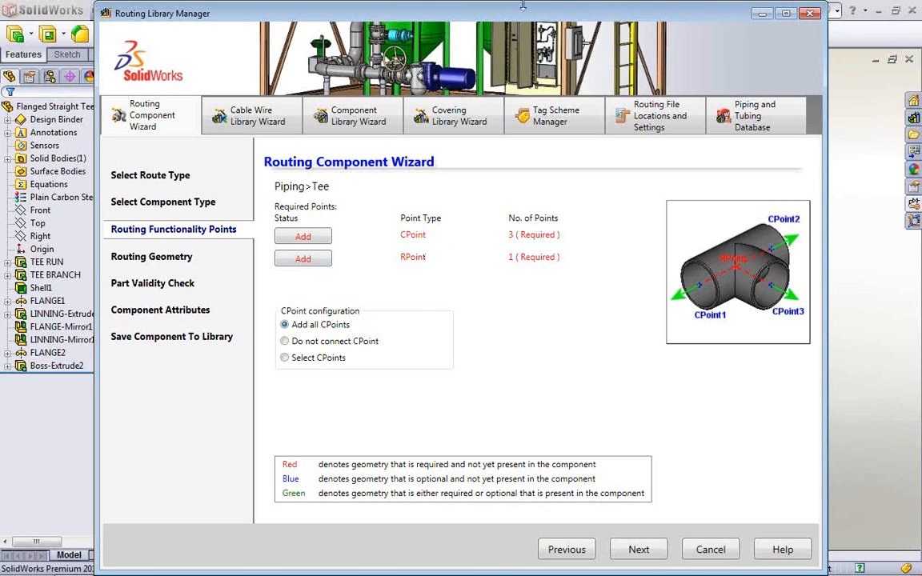
left_click_drag(469, 12, 523, 13)
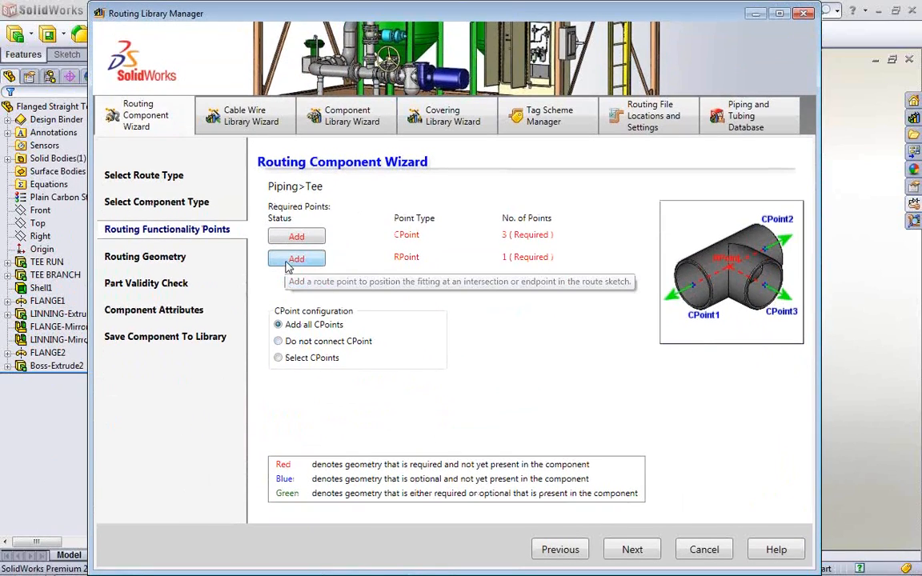
left_click(287, 261)
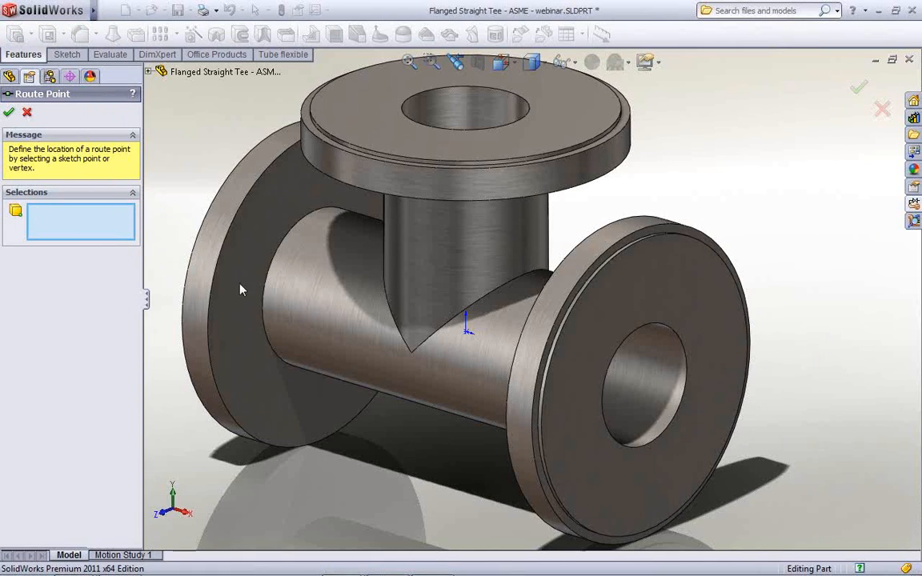
left_click(467, 335)
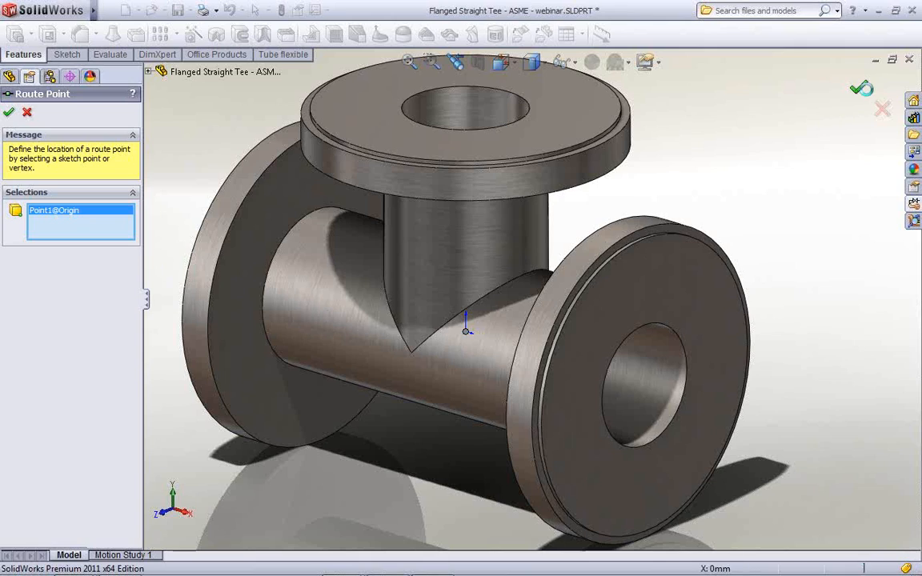
key("Return")
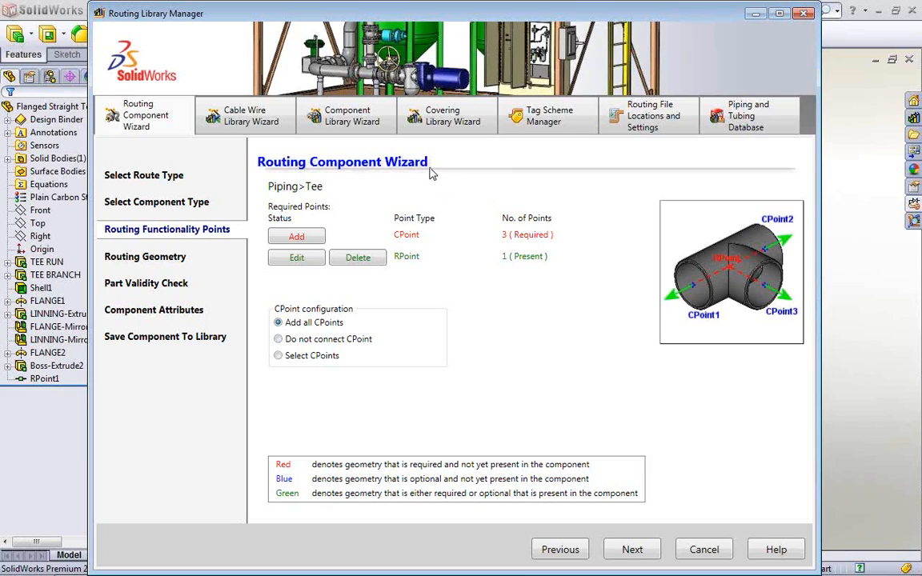
Create a tag scheme named "new" in the Tag Scheme Manager
left_click(522, 118)
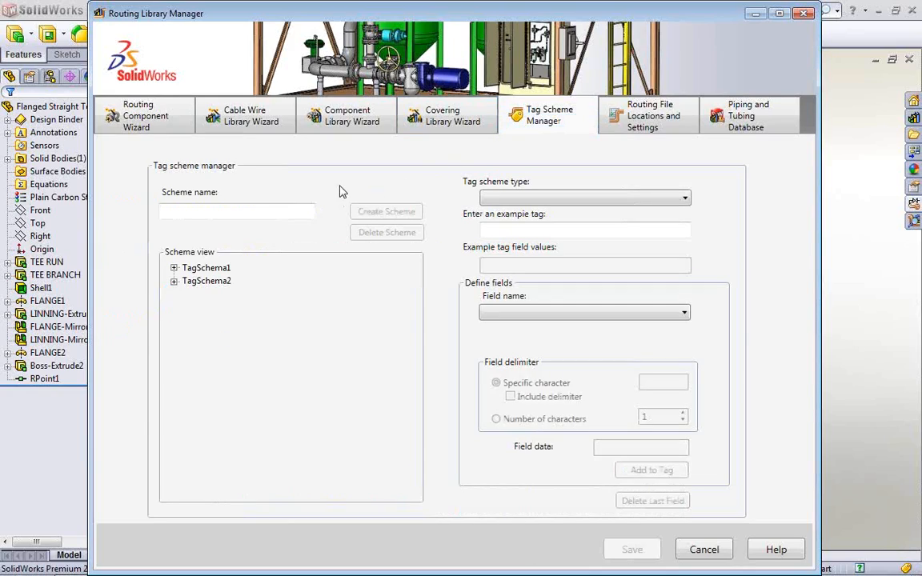
left_click(287, 208)
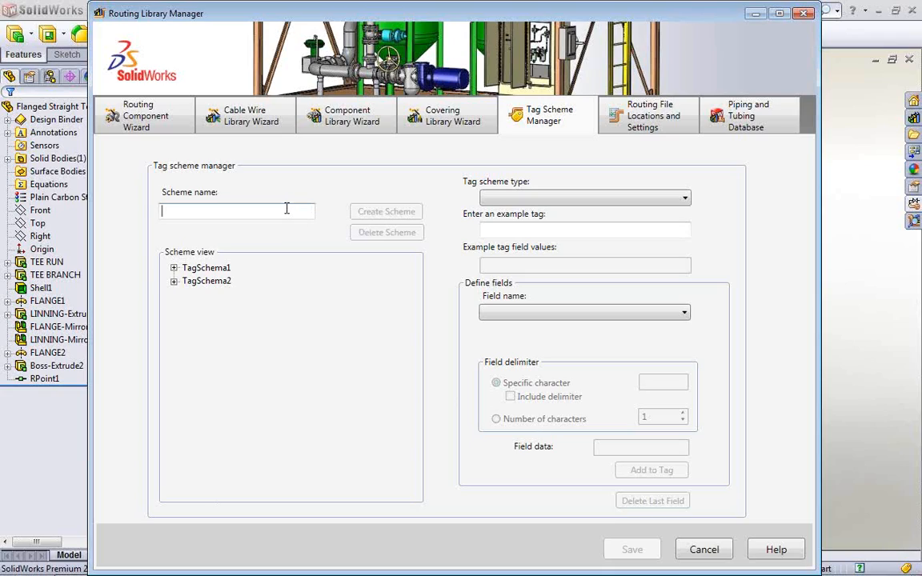
type("new")
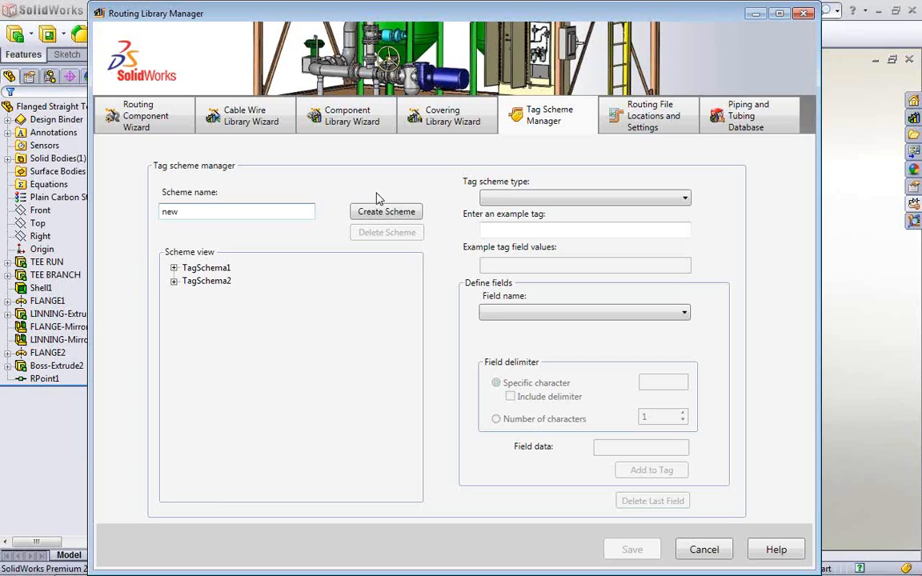
left_click(360, 211)
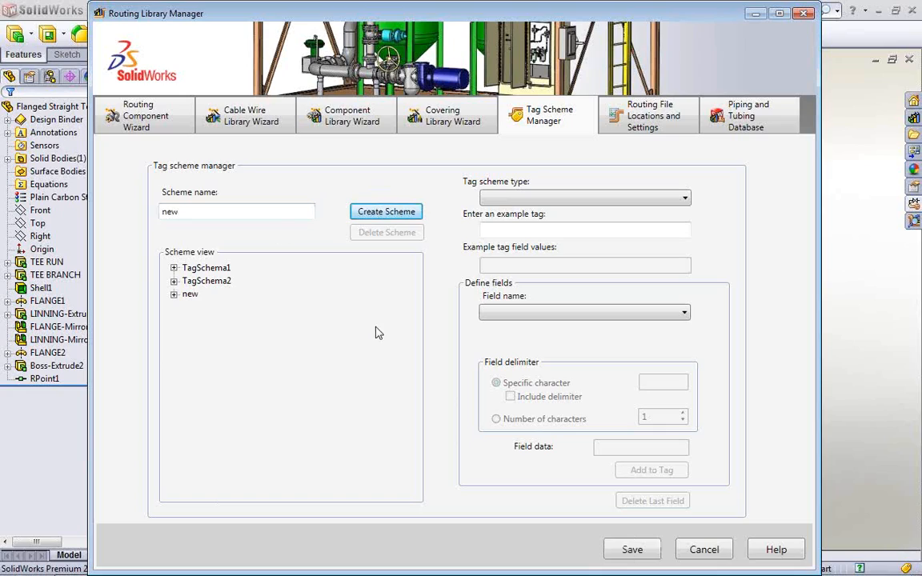
Set the tag scheme type to Pipes, enter 6-40-SS as the example tag and expand the "new" scheme
left_click(516, 200)
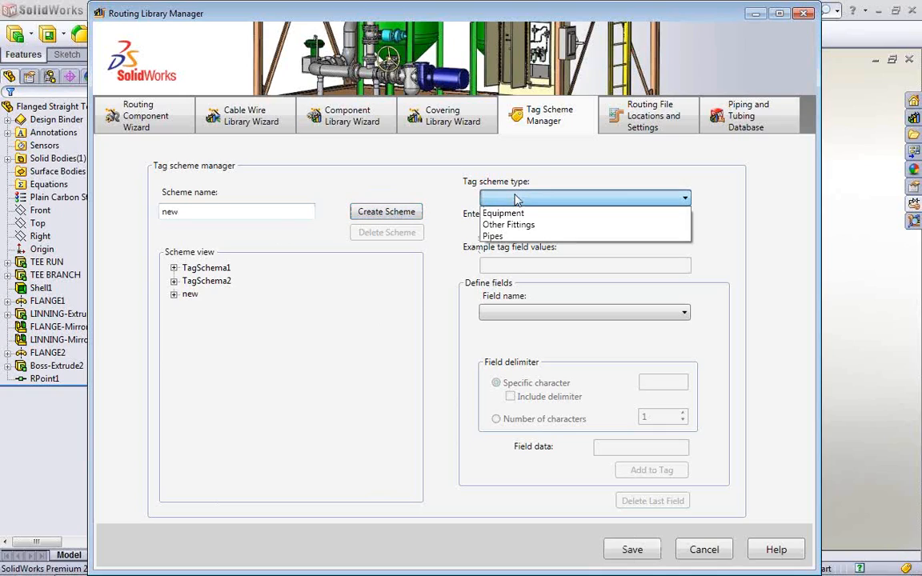
left_click(512, 235)
left_click(513, 231)
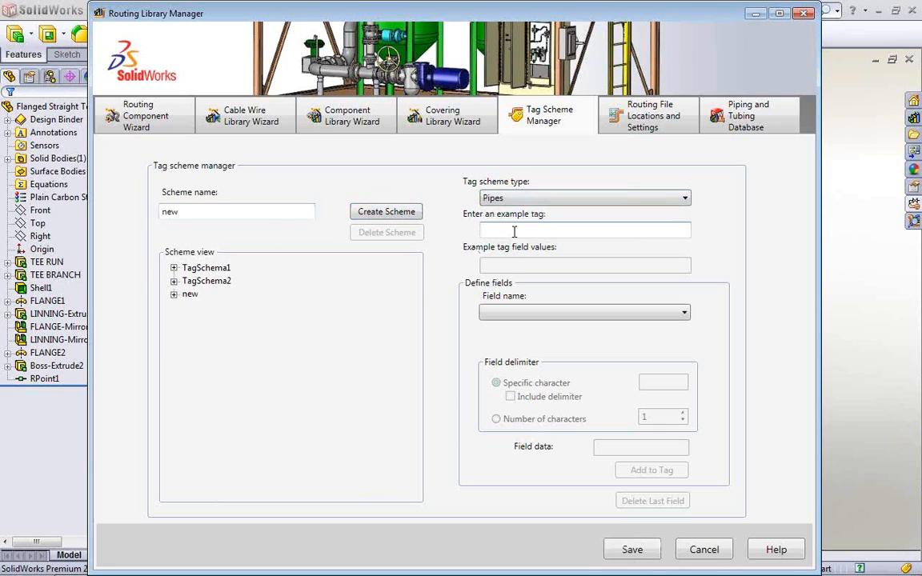
type("6")
left_click(173, 294)
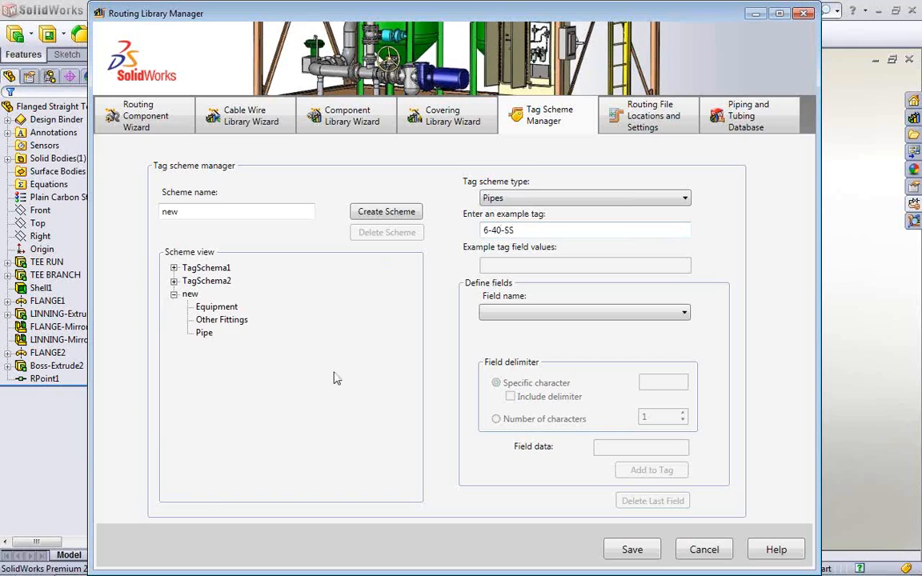
Try to add a Size field to the example pipe tag
left_click(560, 313)
left_click(558, 326)
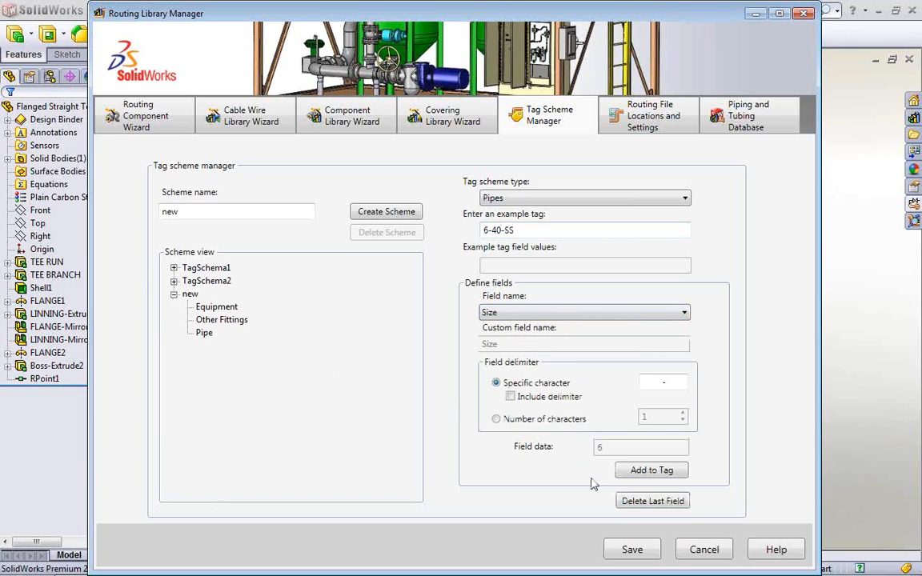
left_click(641, 471)
left_click(490, 344)
Select the new scheme's Pipe entry, choose Pipes as the tag scheme type again and add the Size field to the tag
left_click(204, 333)
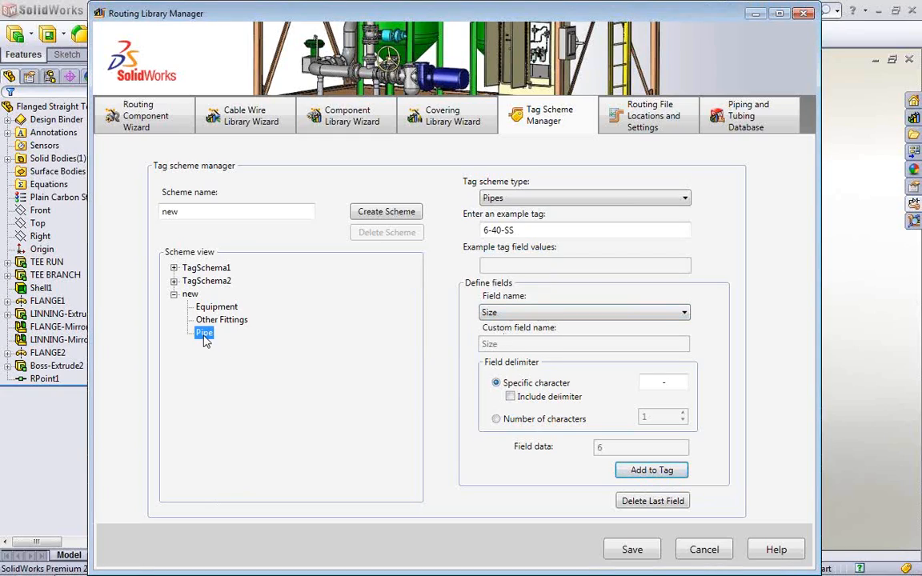
left_click(584, 198)
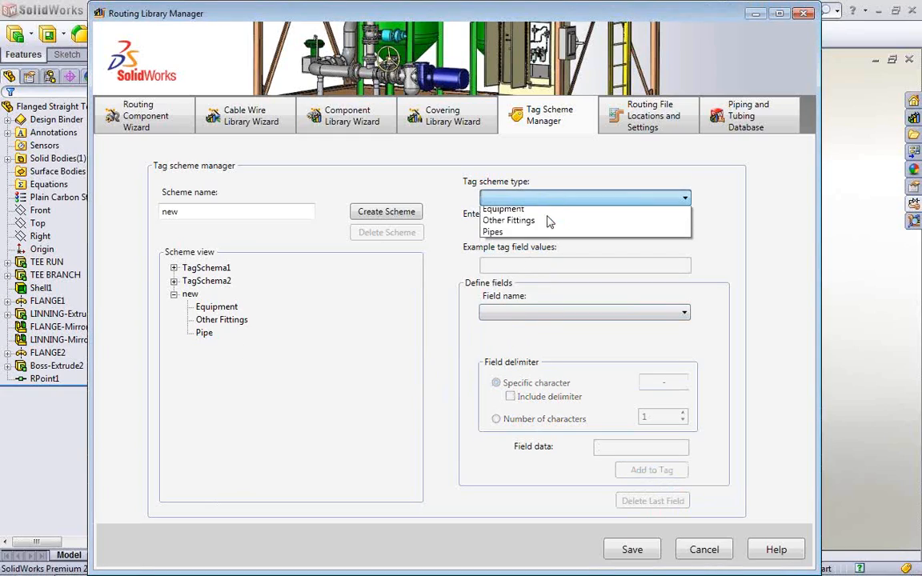
left_click(494, 239)
left_click(535, 314)
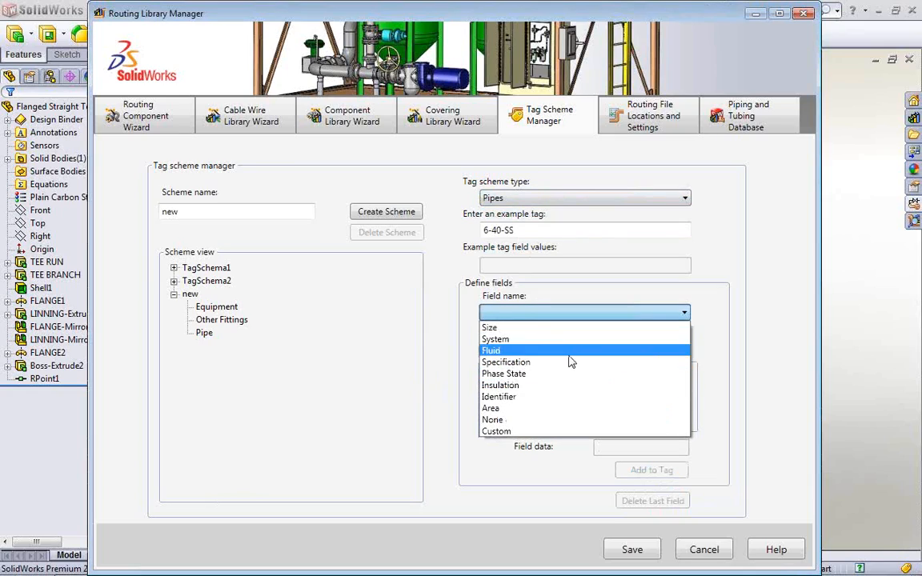
left_click(561, 329)
left_click(636, 472)
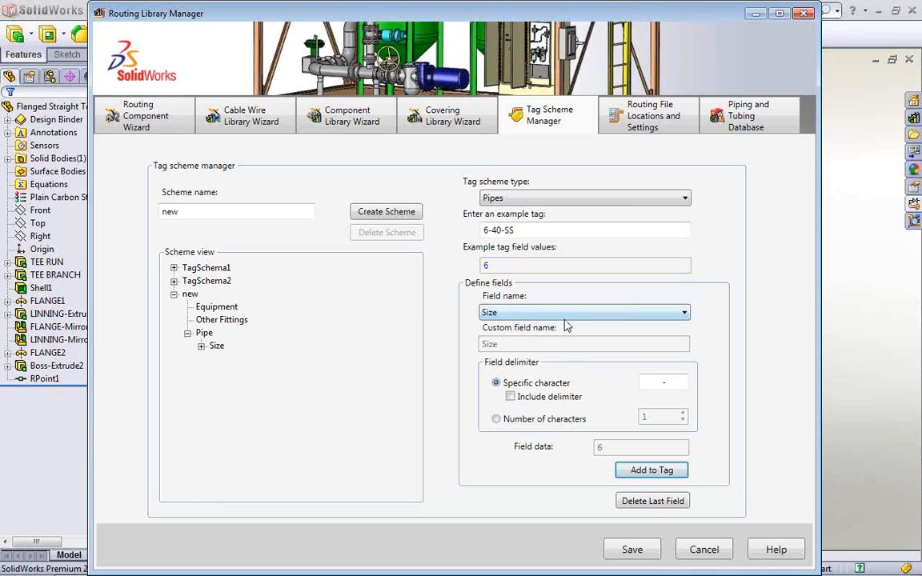
Add the Specification field to the pipe tag as its second field
left_click(519, 312)
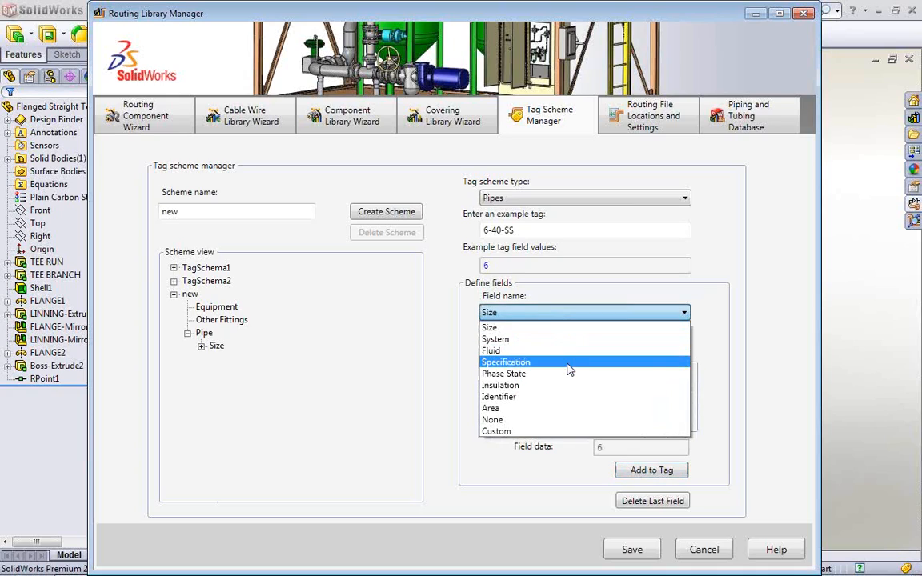
left_click(568, 367)
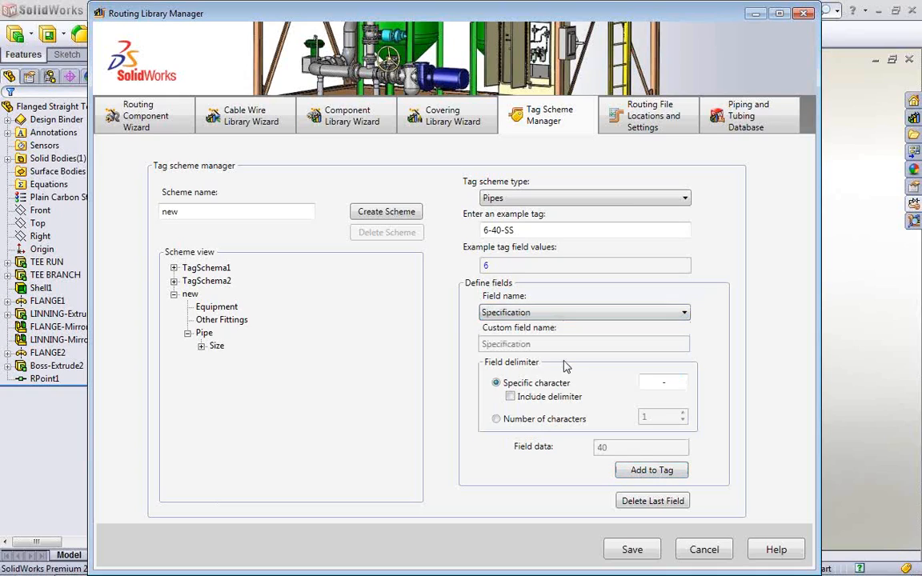
left_click(647, 472)
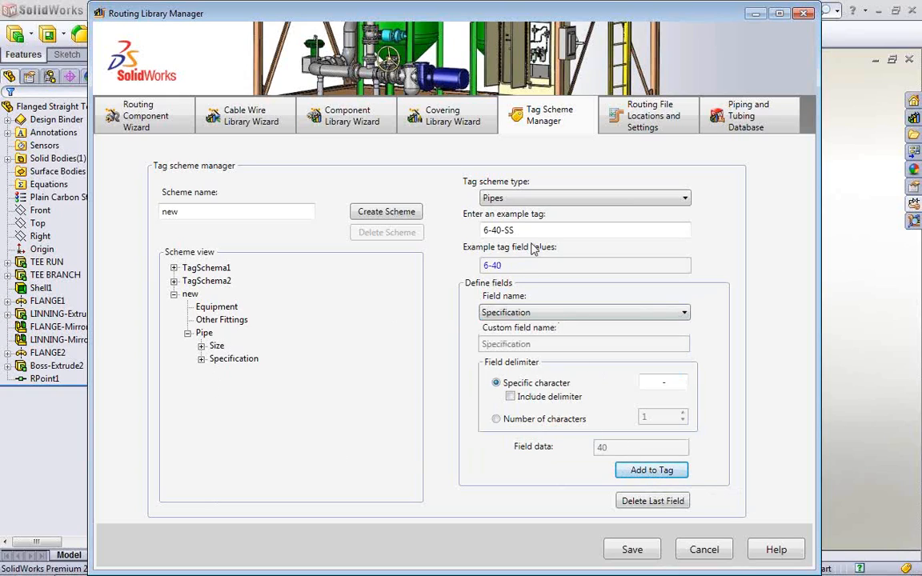
Add a custom field named Material to the pipe tag as its third field
left_click(513, 313)
left_click(509, 431)
left_click(543, 345)
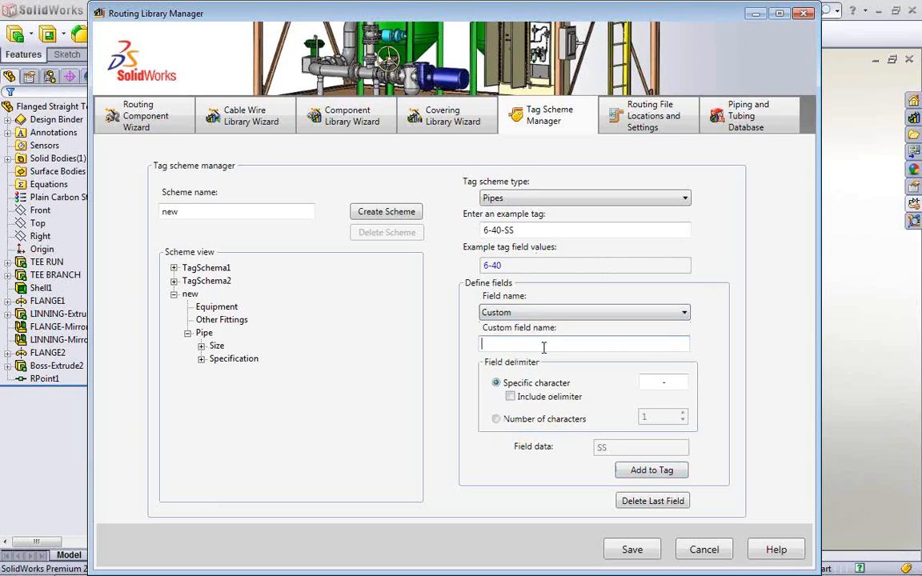
type("Material")
left_click(640, 469)
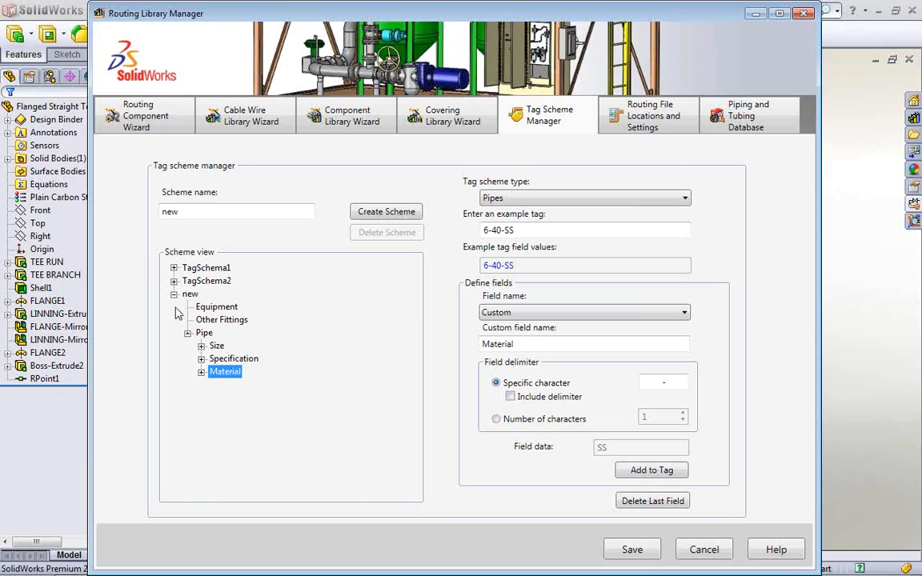
Expand the Size, Specification and Material fields in the scheme view to examine their example values
left_click(201, 346)
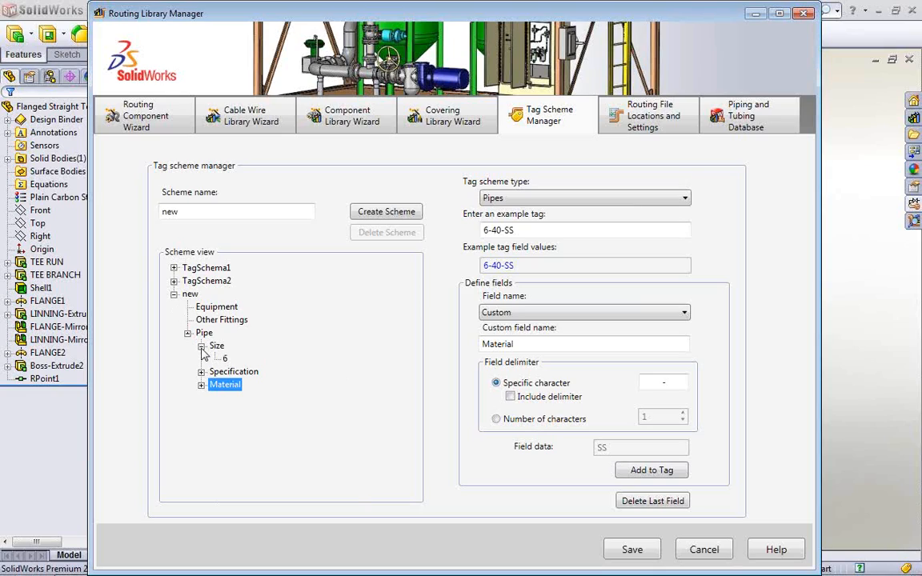
left_click(201, 372)
left_click(200, 398)
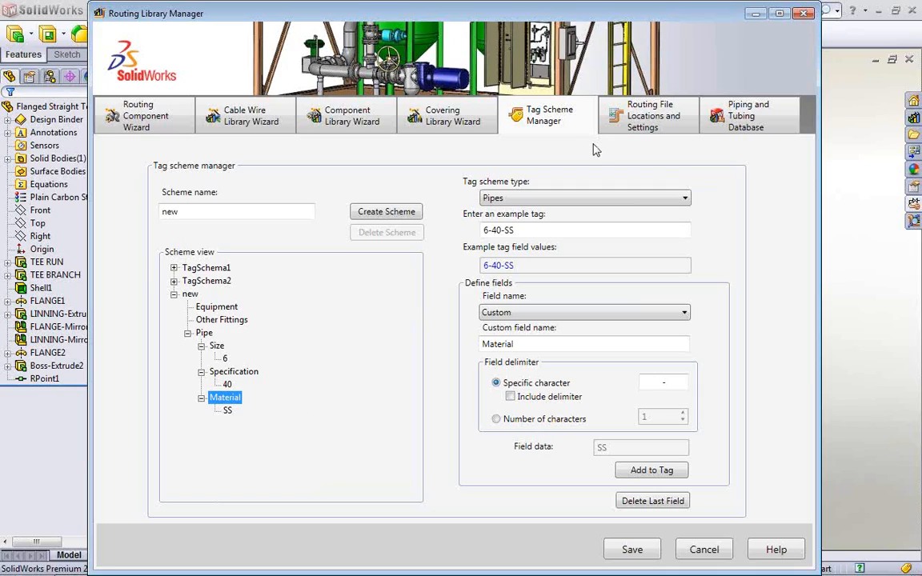
View the Piping and Tubing Database, cancel out of it and exit the Routing Library Manager
left_click(744, 121)
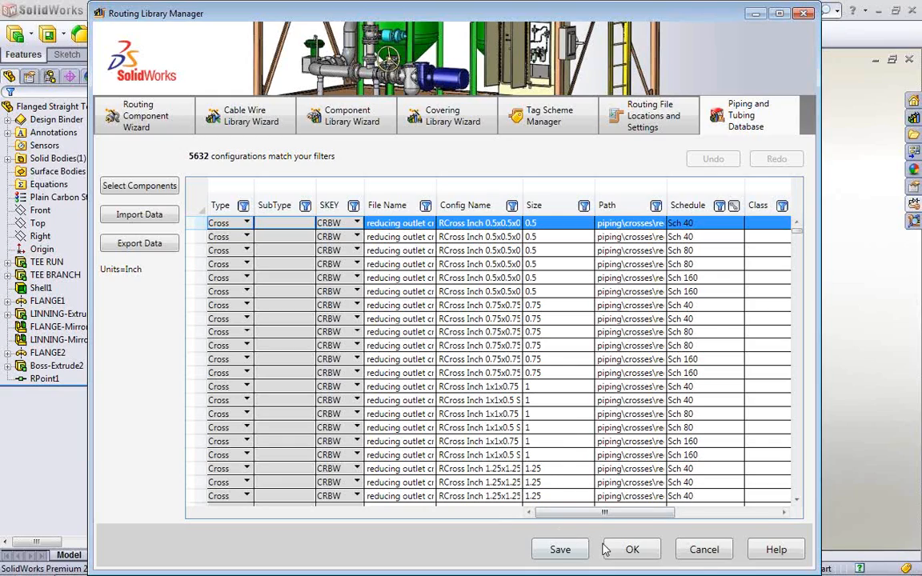
left_click(709, 552)
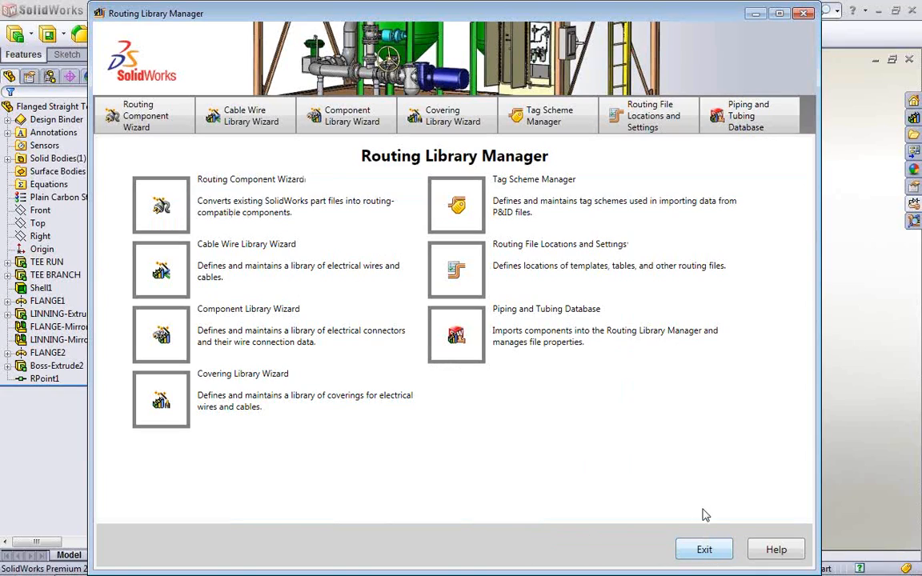
left_click(704, 549)
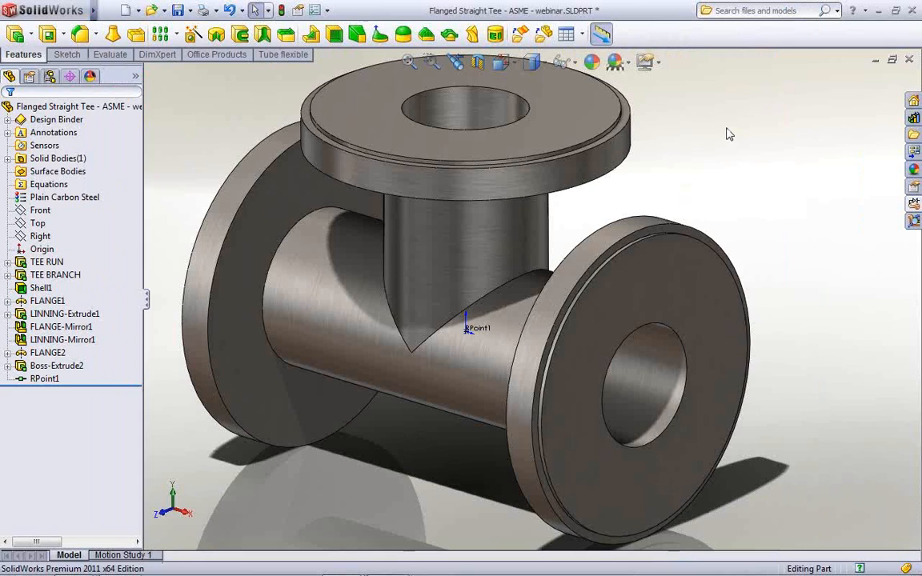
Switch to the Plant Room webinar assembly without loading the associated P&ID file, and inspect the tanks and walkways
key("ctrl+Tab")
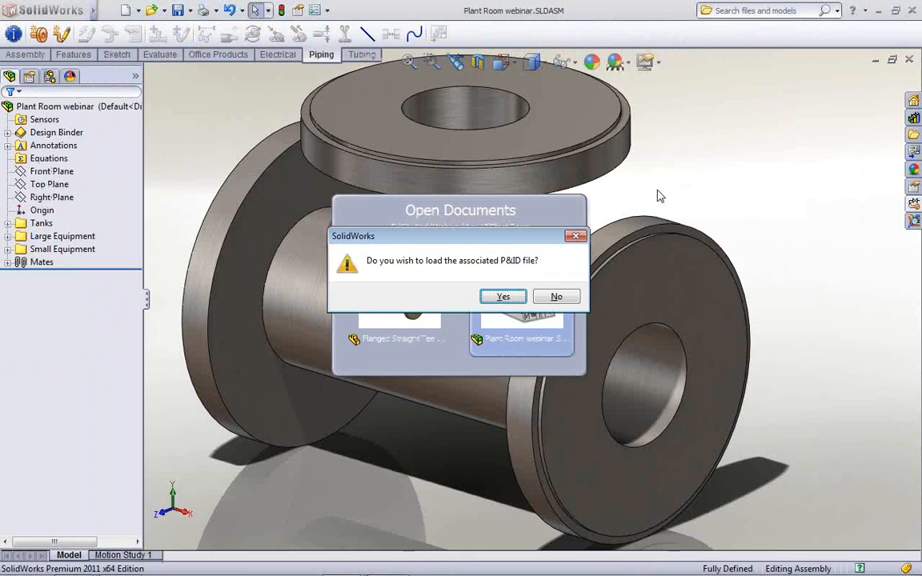
left_click(563, 301)
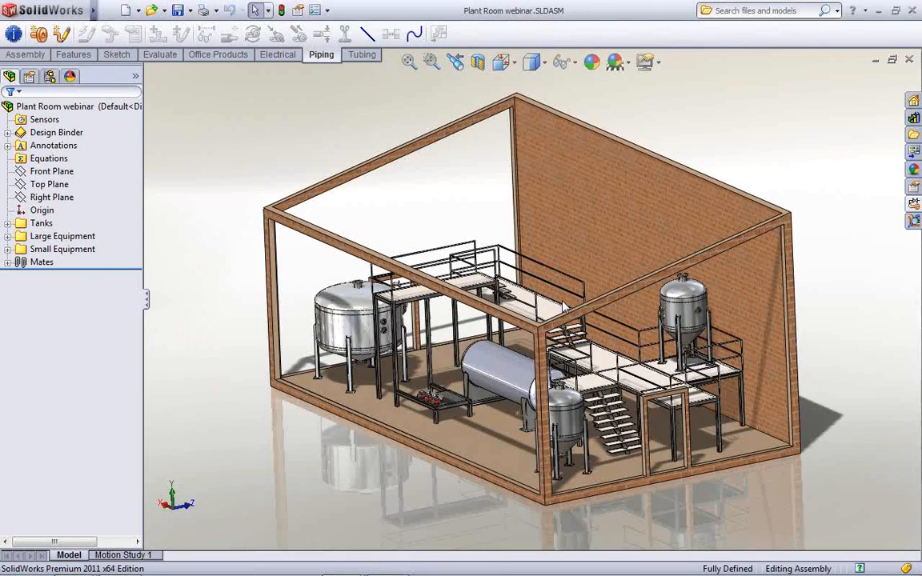
scroll(565, 307, "down", 3)
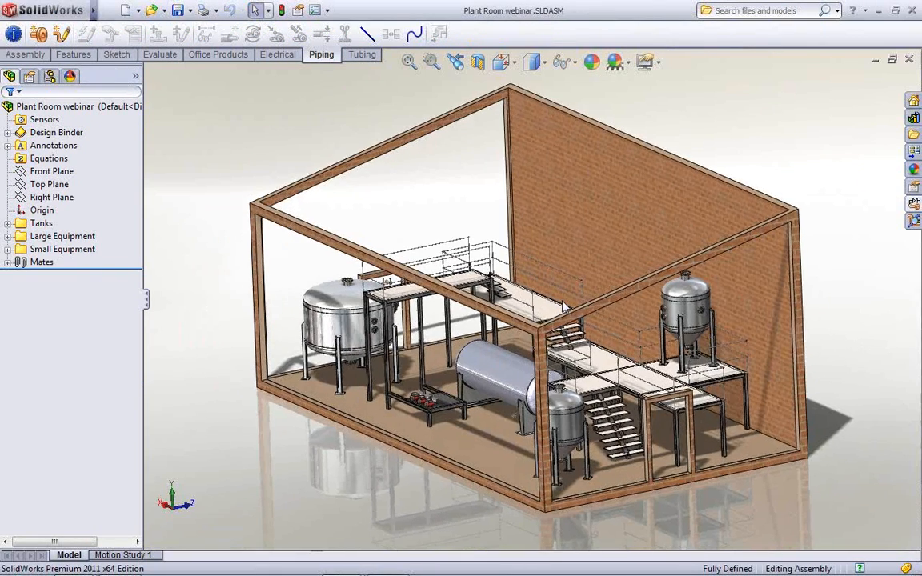
scroll(565, 307, "down", 5)
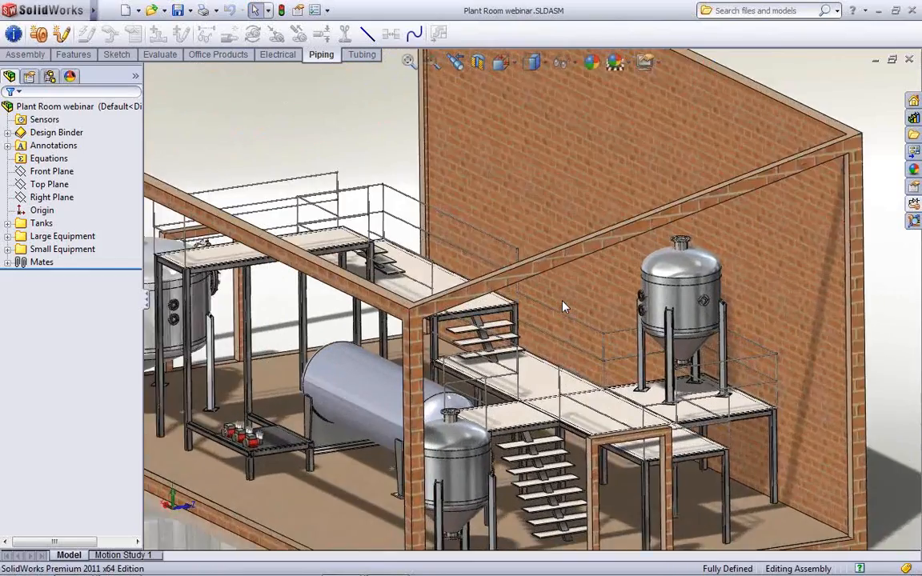
scroll(563, 307, "down", 3)
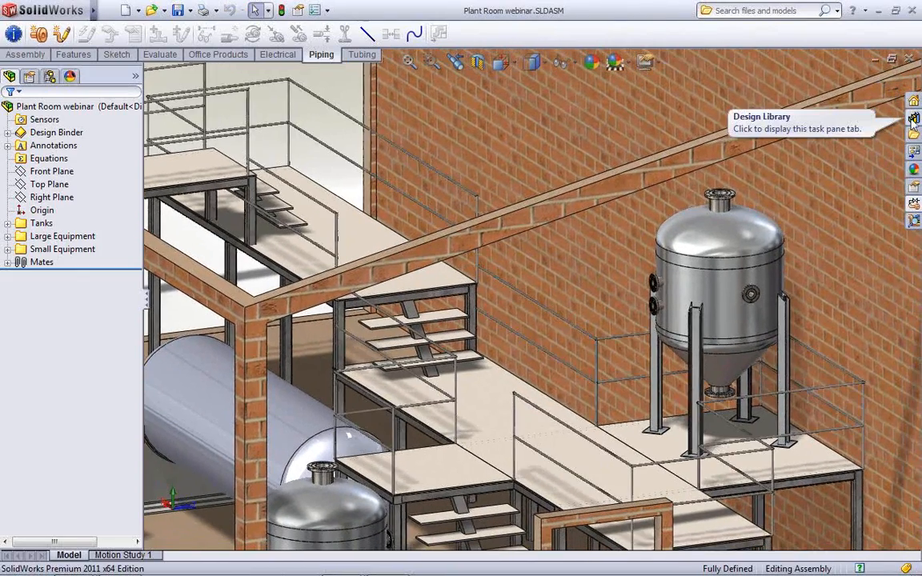
scroll(485, 416, "up", 3)
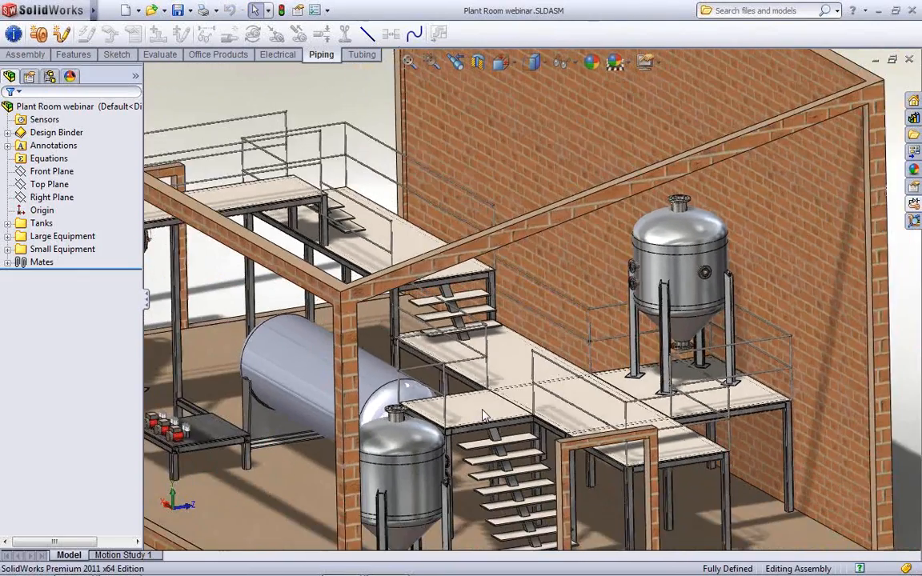
scroll(483, 415, "up", 2)
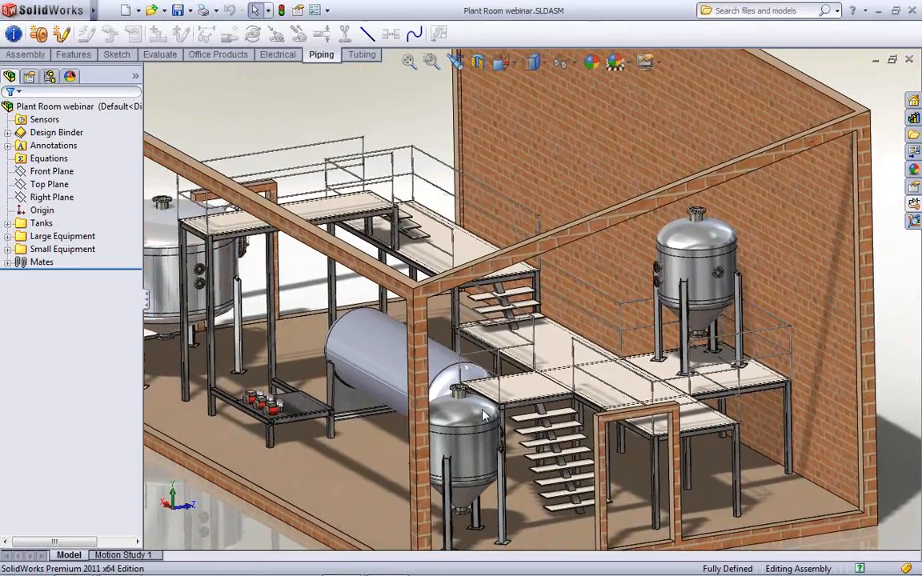
scroll(482, 415, "down", 4)
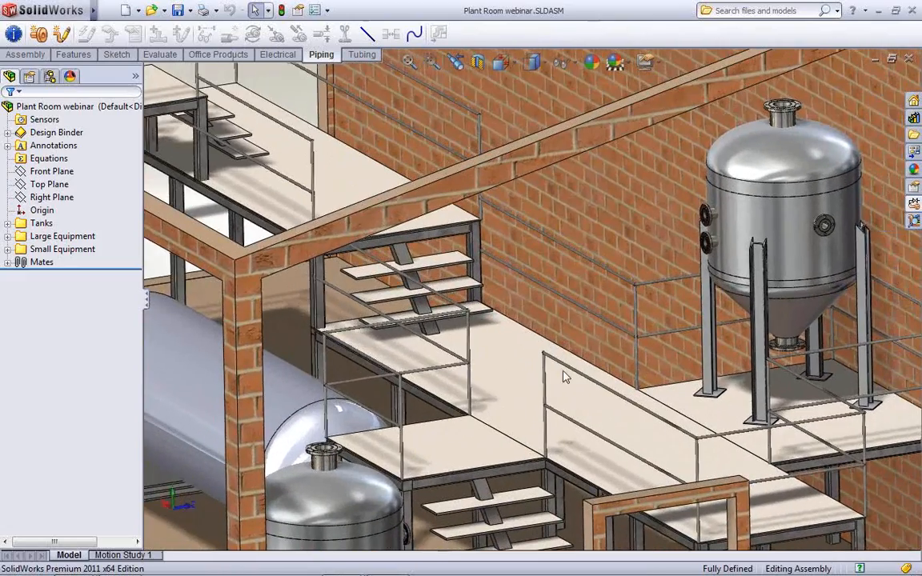
Browse the Design Library to the Flanges folder under the welded piping fittings
left_click(913, 118)
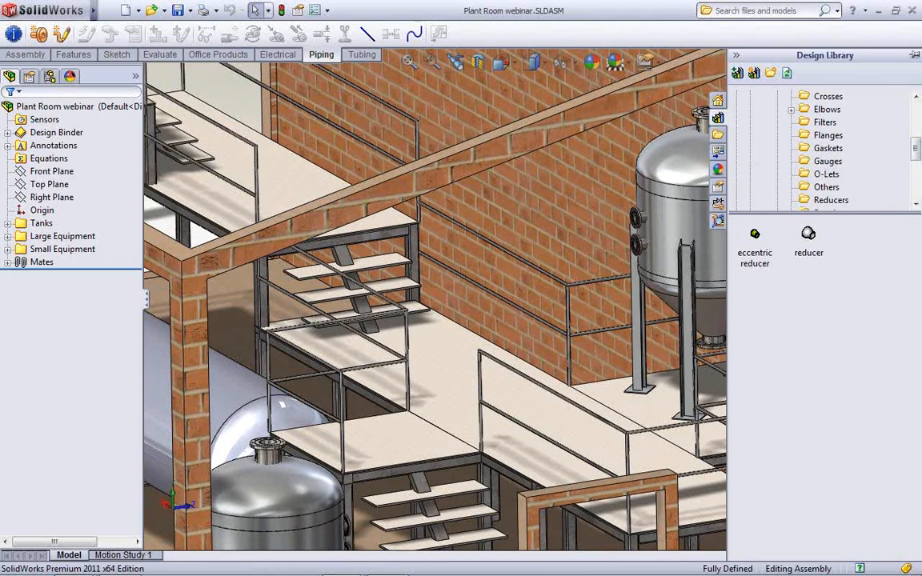
scroll(916, 148, "up", 5)
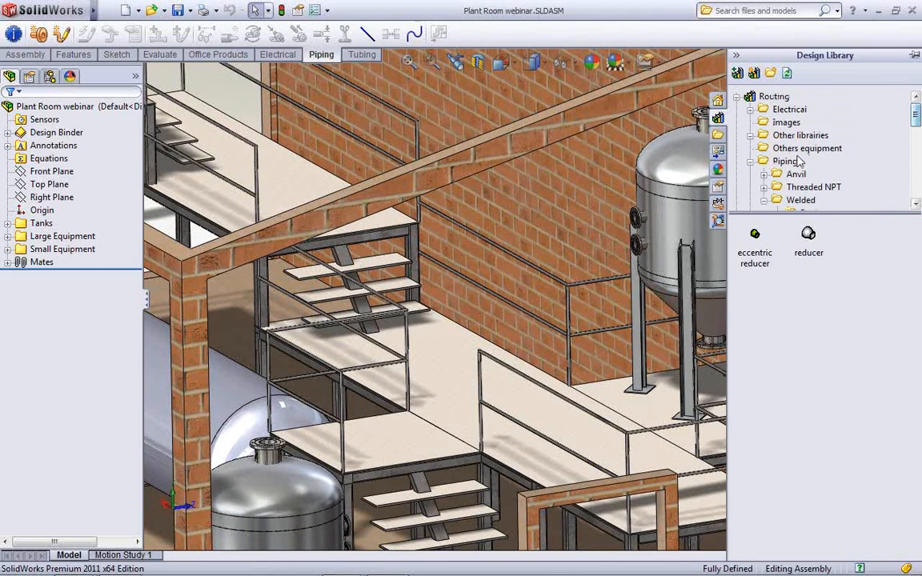
left_click_drag(916, 116, 917, 145)
left_click(802, 174)
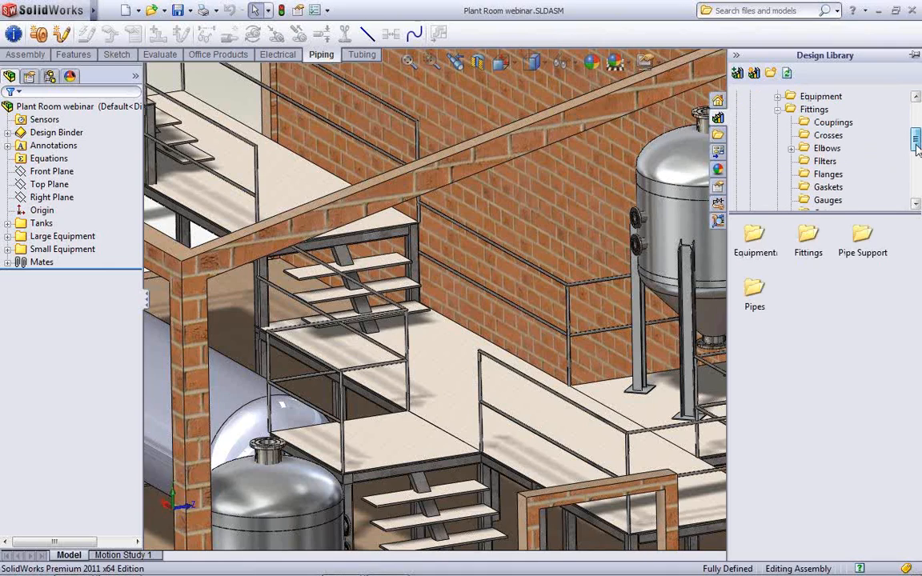
left_click(831, 174)
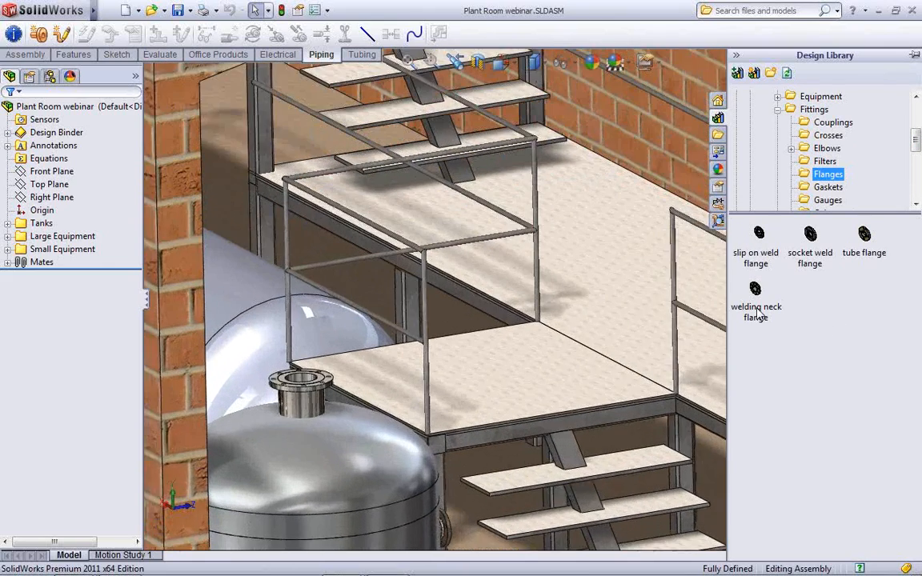
Place a welding neck flange, WNeck Flange 150-NPS5, on the lower tank's top nozzle and accept the default route properties
mouse_move(760, 309)
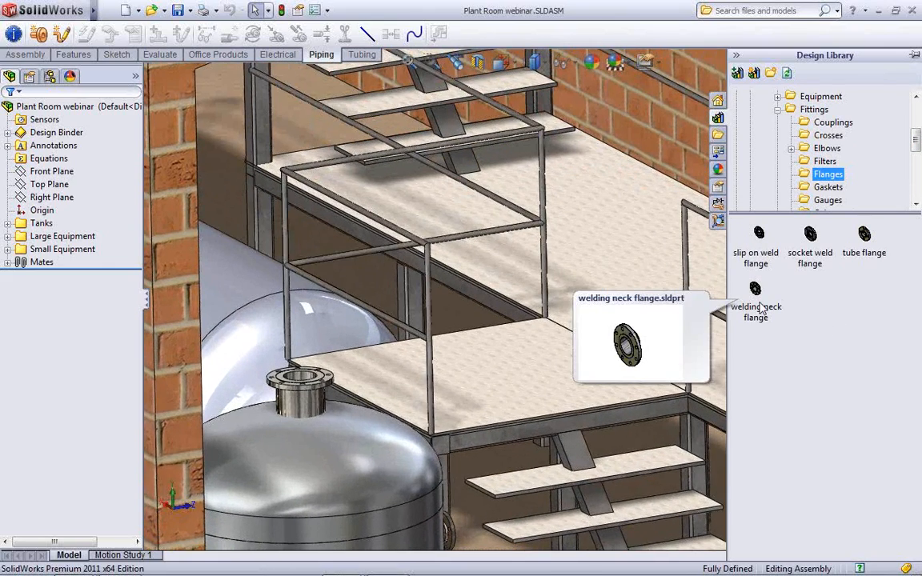
left_click_drag(760, 309, 302, 388)
key("Tab")
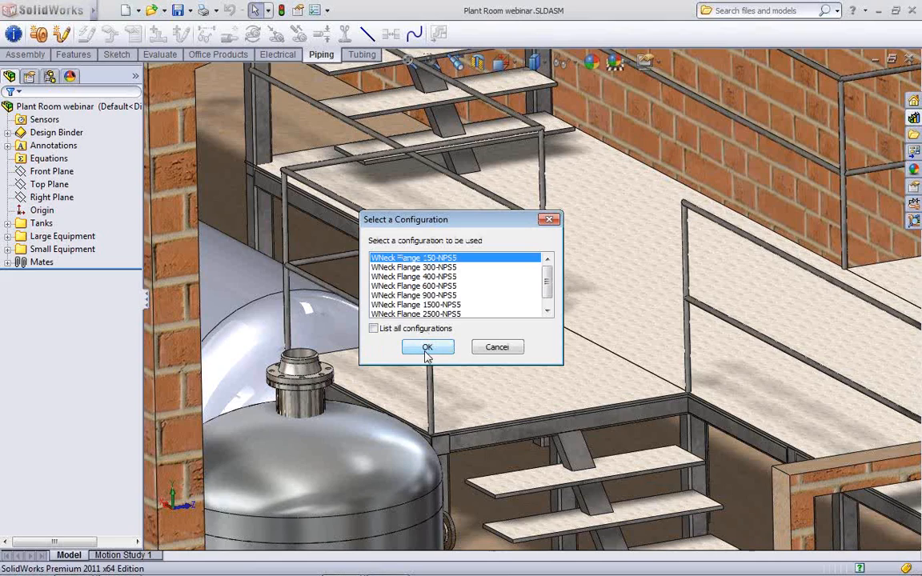
left_click(427, 349)
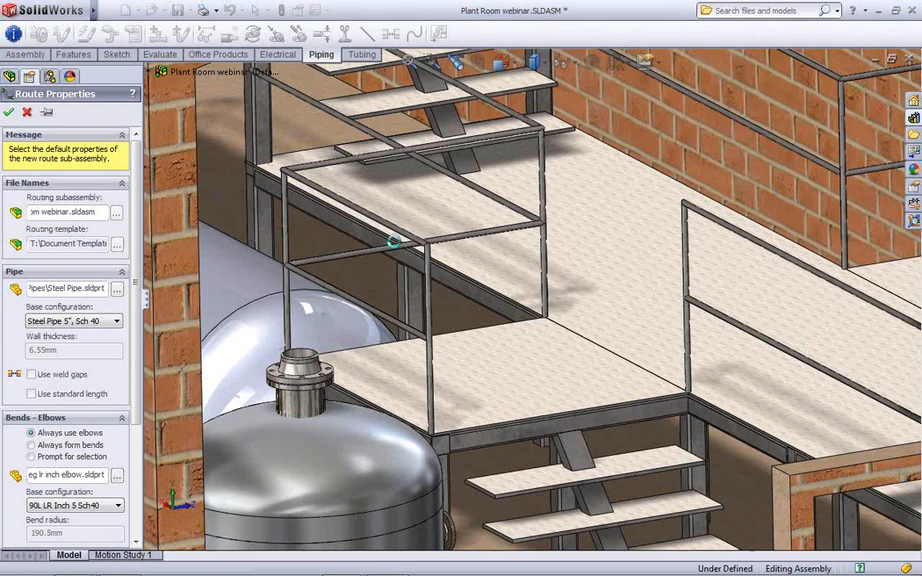
left_click(9, 112)
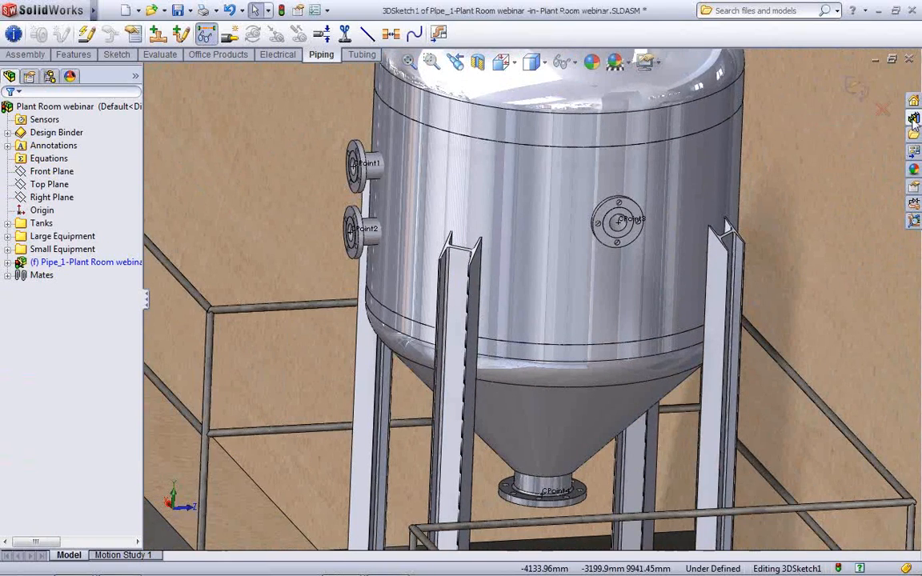
Add a welding neck flange, WNeck Flange 150-NPS2, to the raised tank's front side nozzle at CPoint3 and finish inserting components
left_click(913, 118)
left_click_drag(756, 290, 620, 223)
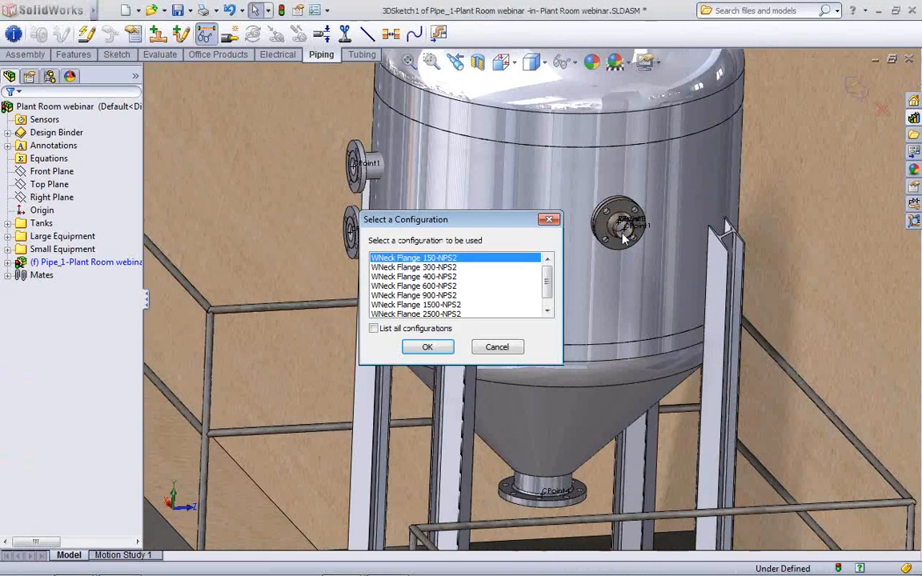
left_click(426, 347)
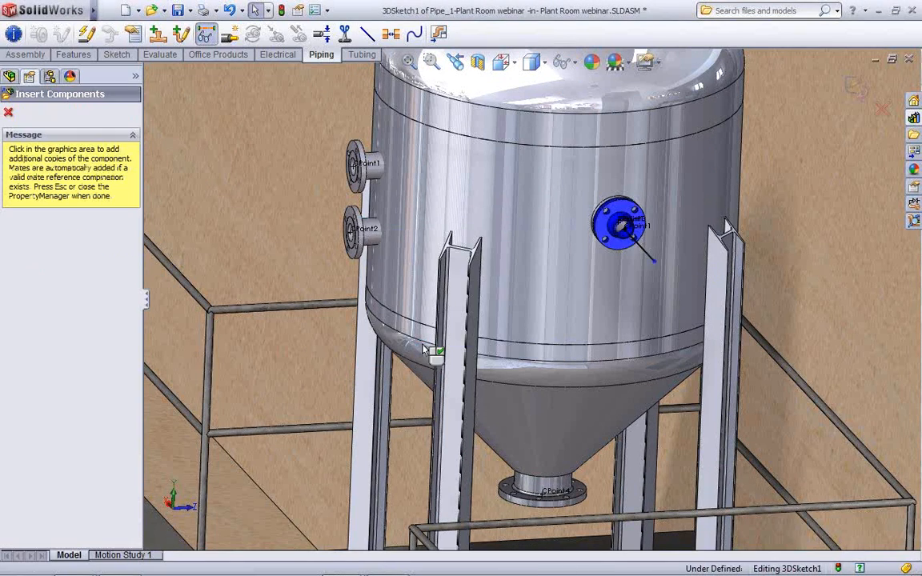
scroll(418, 344, "up", 4)
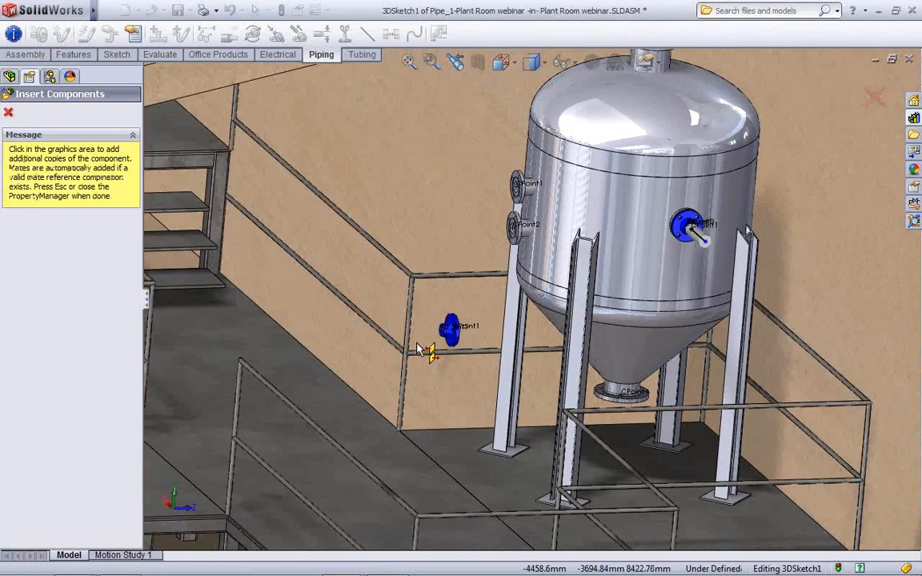
key("Escape")
Auto-route a pipe between the two flange stubs despite their conflicting properties, using the X,Z,Y alternate path
scroll(417, 349, "up", 2)
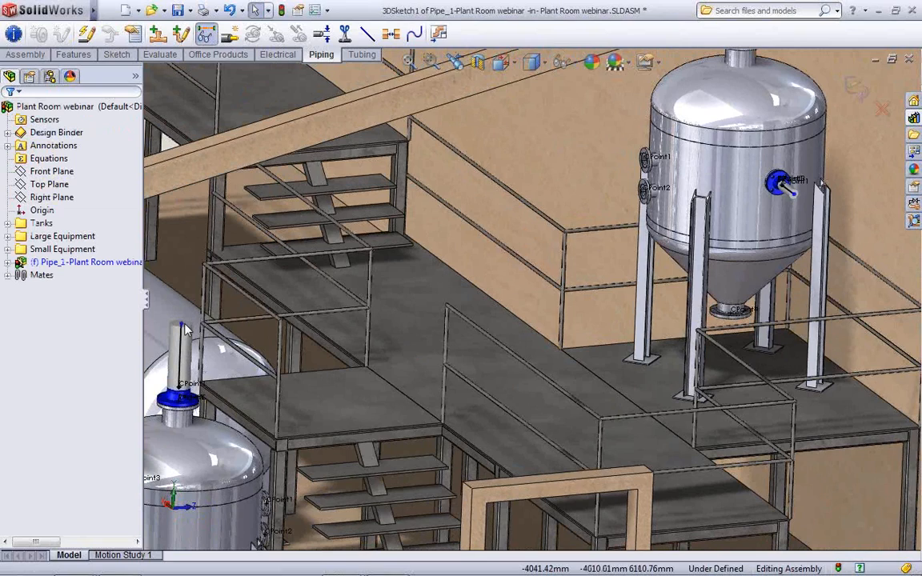
right_click(182, 329)
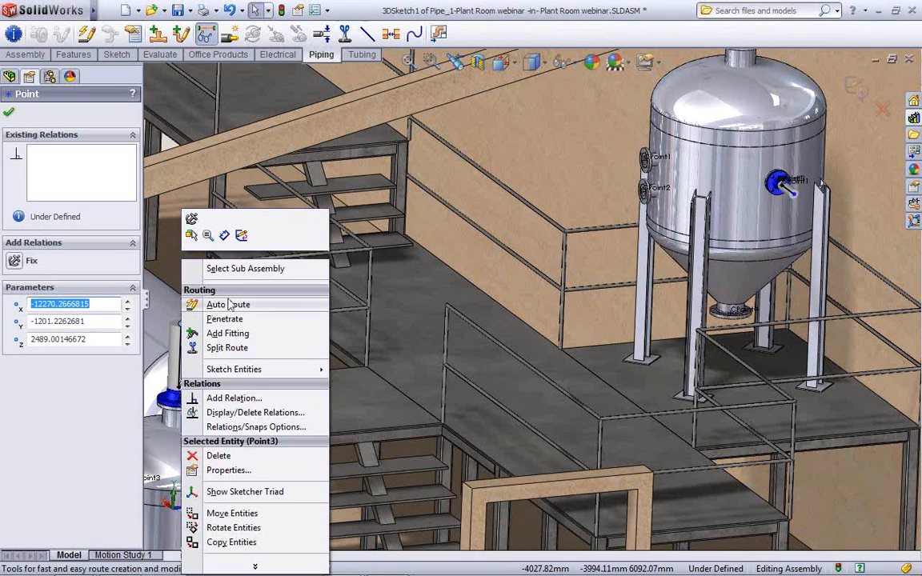
left_click(228, 305)
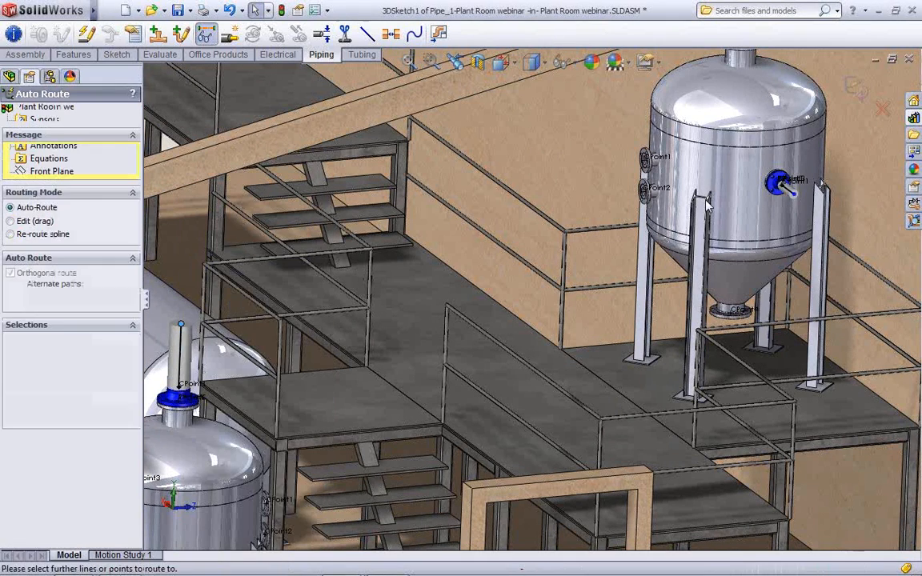
left_click(794, 195)
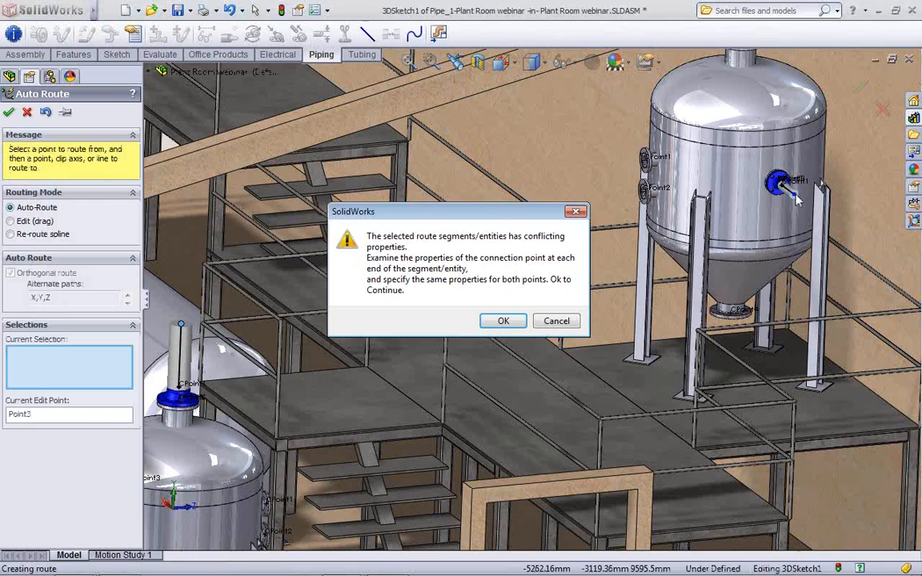
left_click(500, 321)
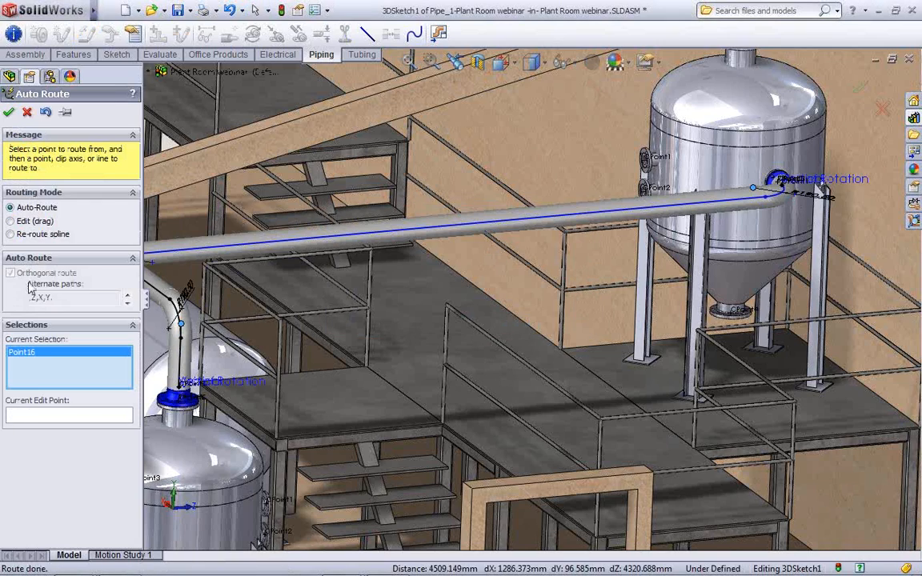
left_click(127, 296)
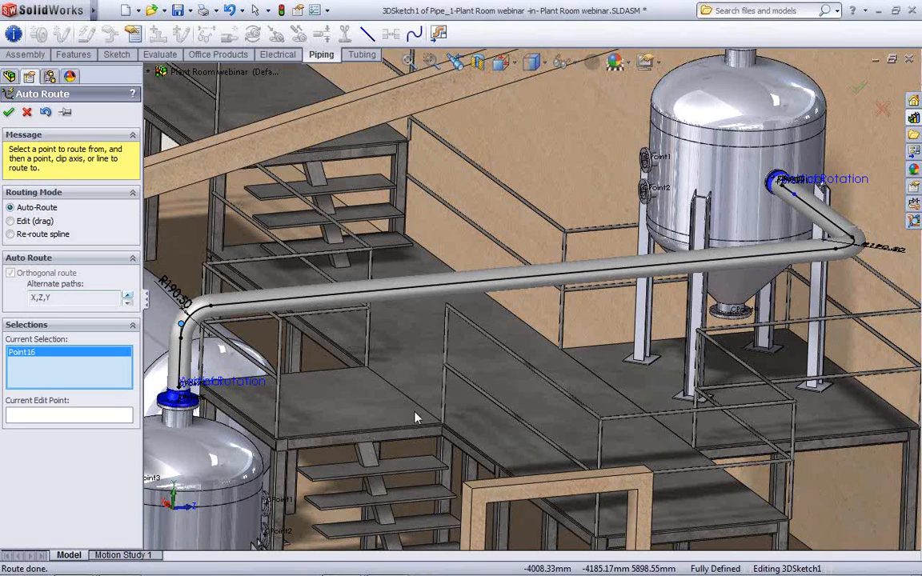
left_click(8, 114)
Browse the Design Library to the Reducers folder of the welded fittings
middle_click_drag(540, 293, 651, 304)
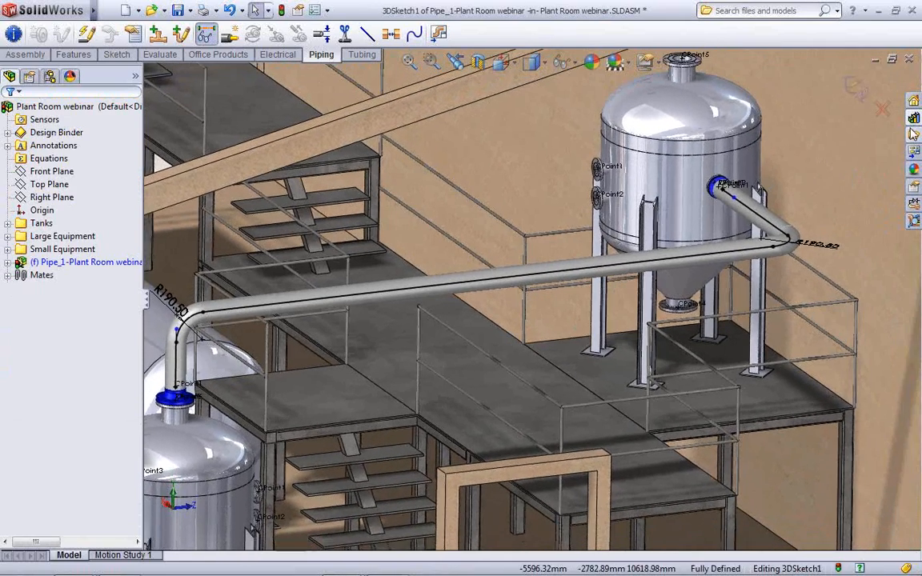
left_click(914, 118)
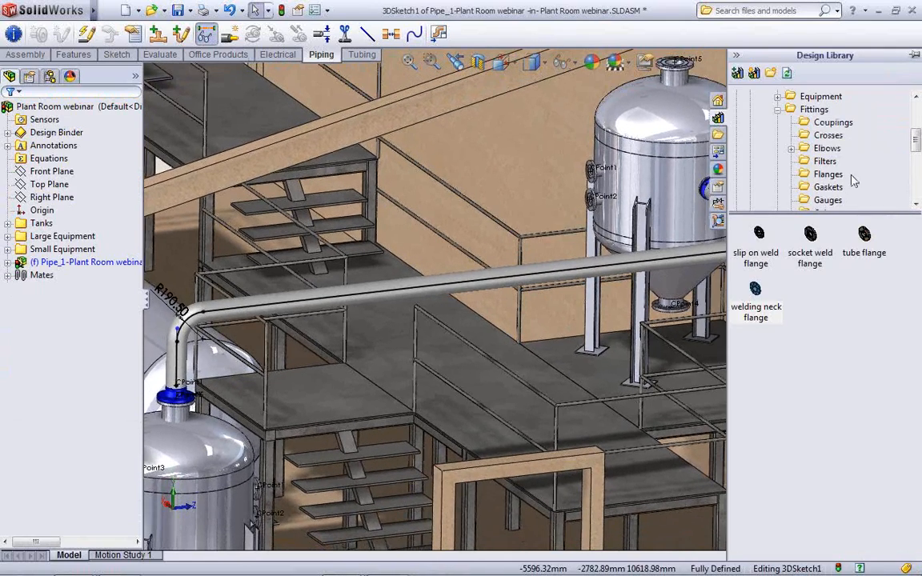
scroll(853, 182, "up", 3)
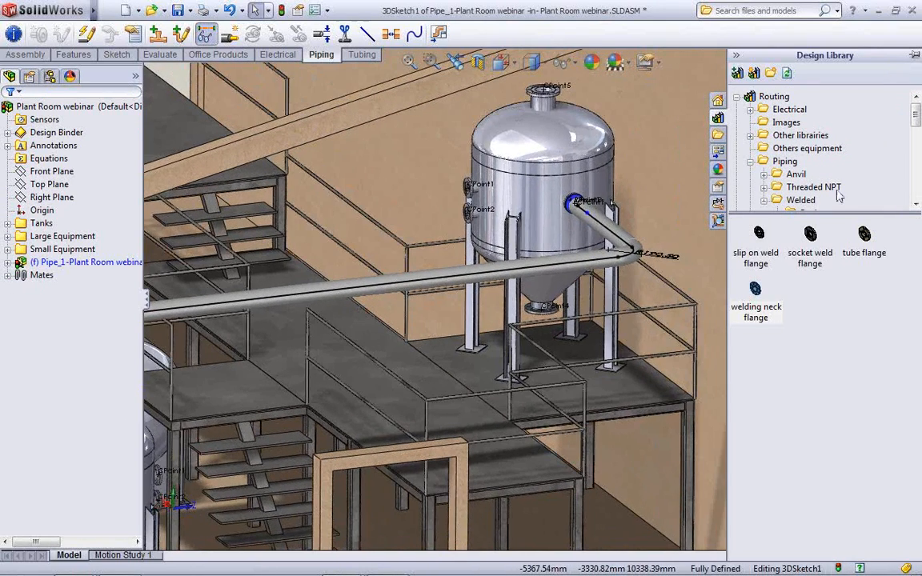
scroll(850, 192, "down", 3)
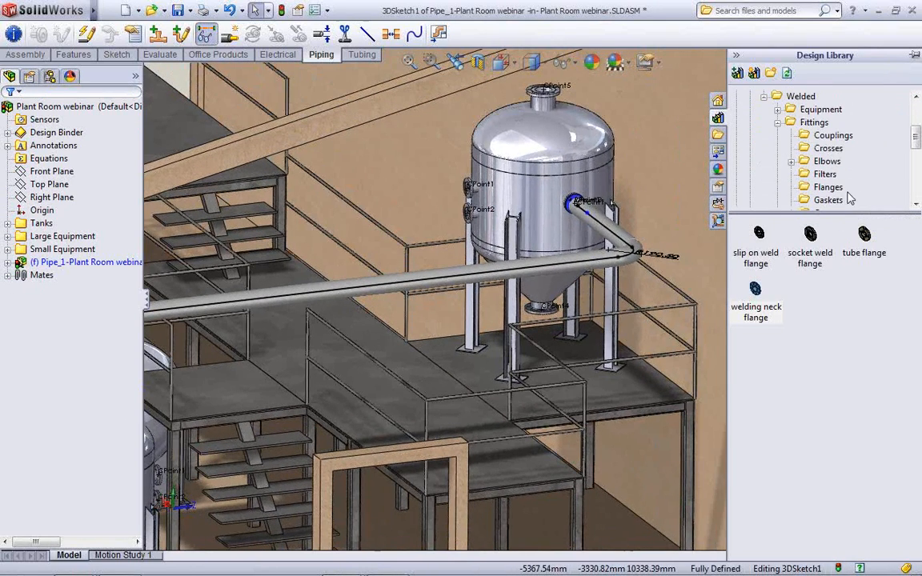
scroll(837, 200, "down", 1)
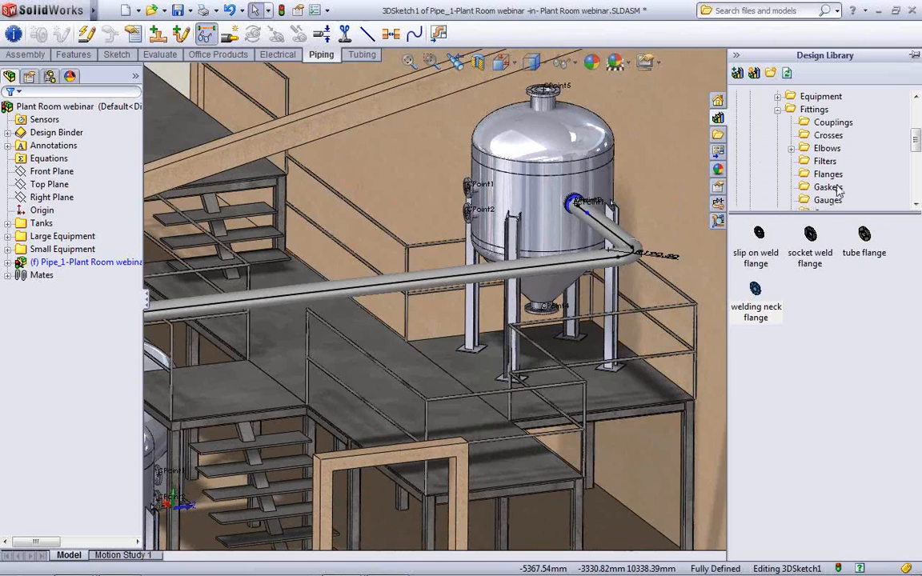
double_click(916, 205)
left_click(916, 205)
left_click(916, 205)
left_click(830, 186)
Insert a concentric reducer on the long straight pipe run, choosing its size from the full list of configurations, and finish inserting components
left_click_drag(809, 234, 391, 285)
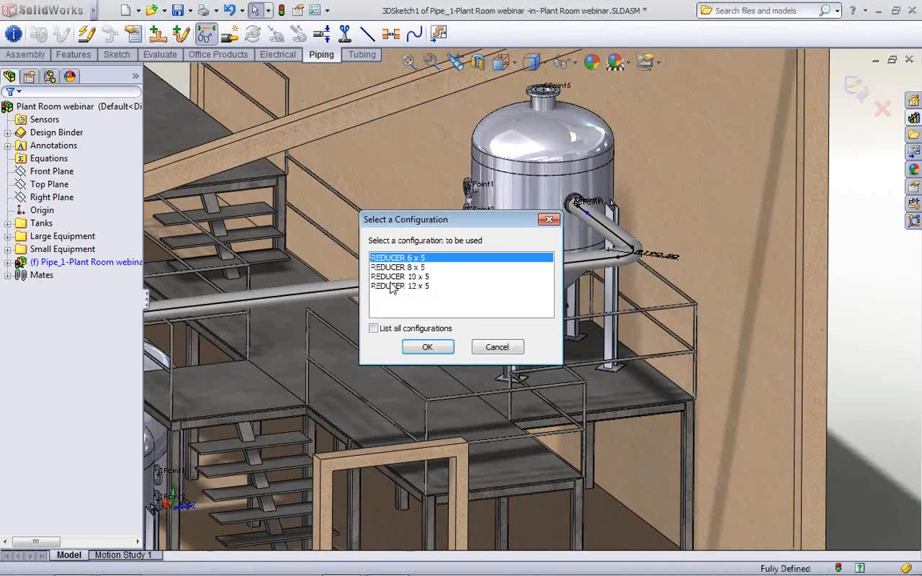
left_click(373, 328)
scroll(448, 280, "up", 3)
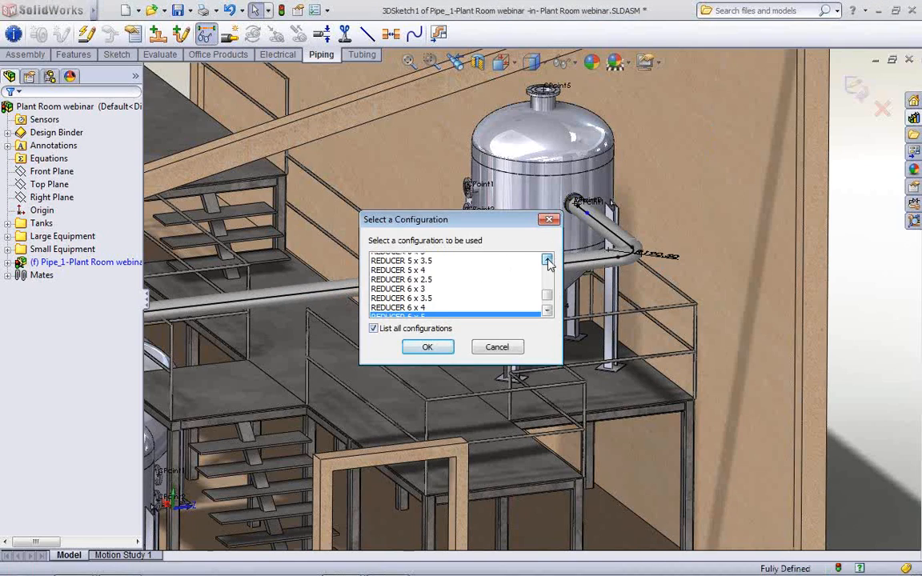
left_click(438, 295)
left_click(427, 346)
key("Return")
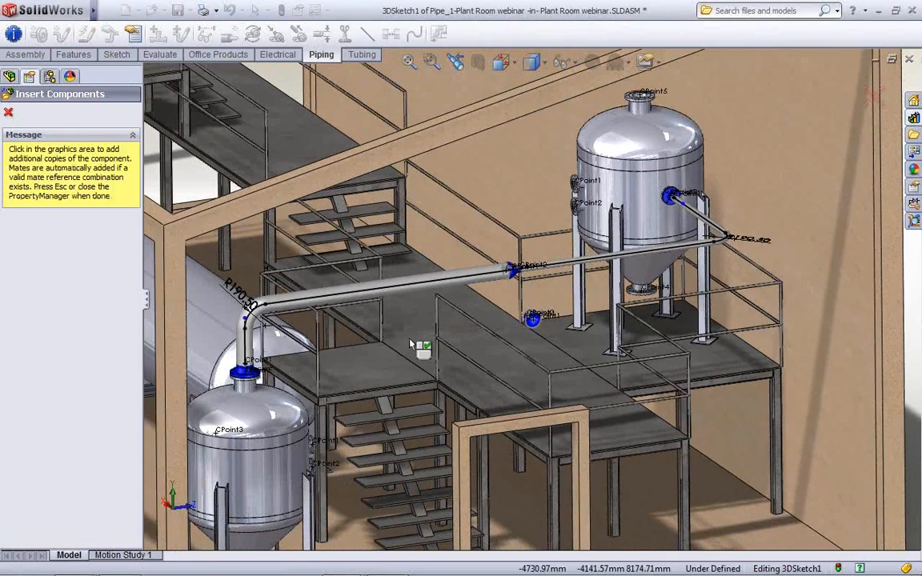
key("Escape")
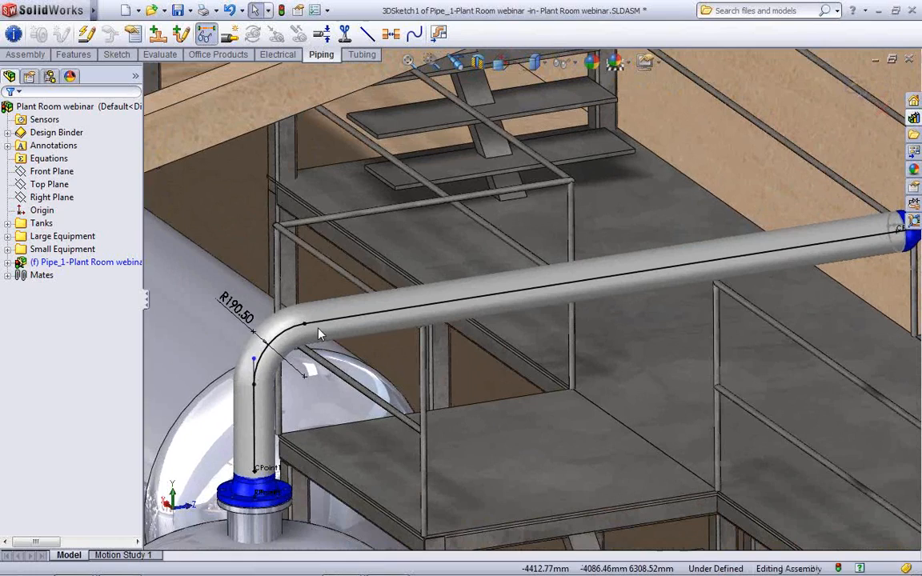
Create weld gaps on the large-diameter route segment running from the flanged tank nozzle through the elbow to the reducer
left_click(392, 34)
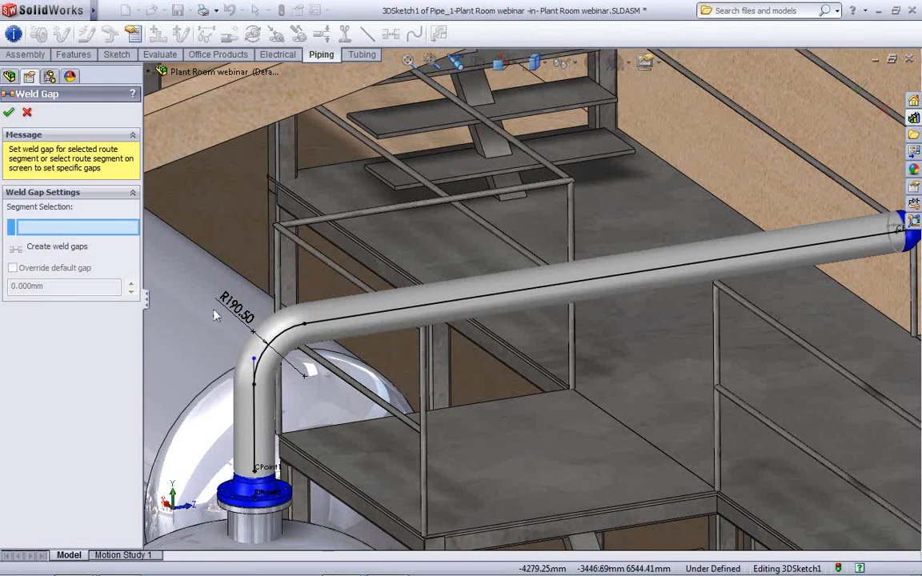
left_click(266, 362)
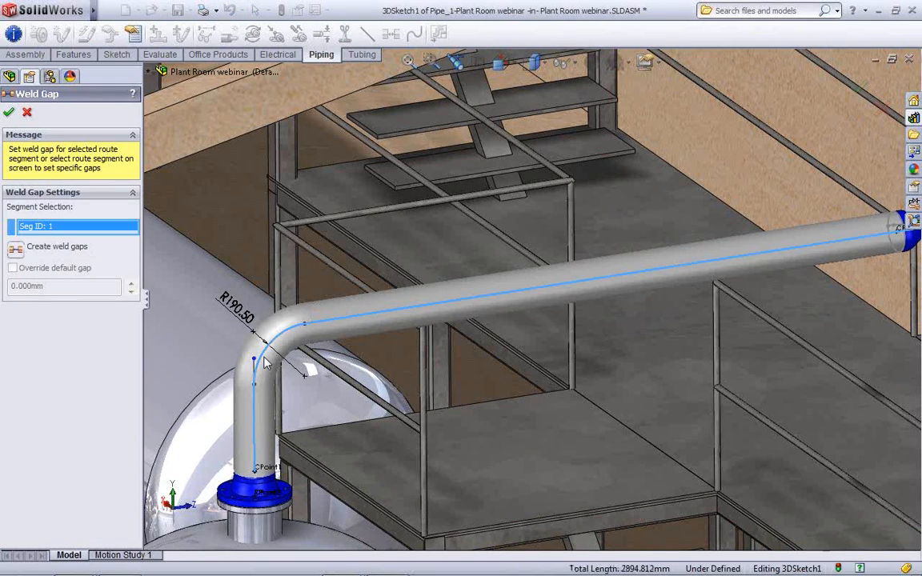
left_click(19, 249)
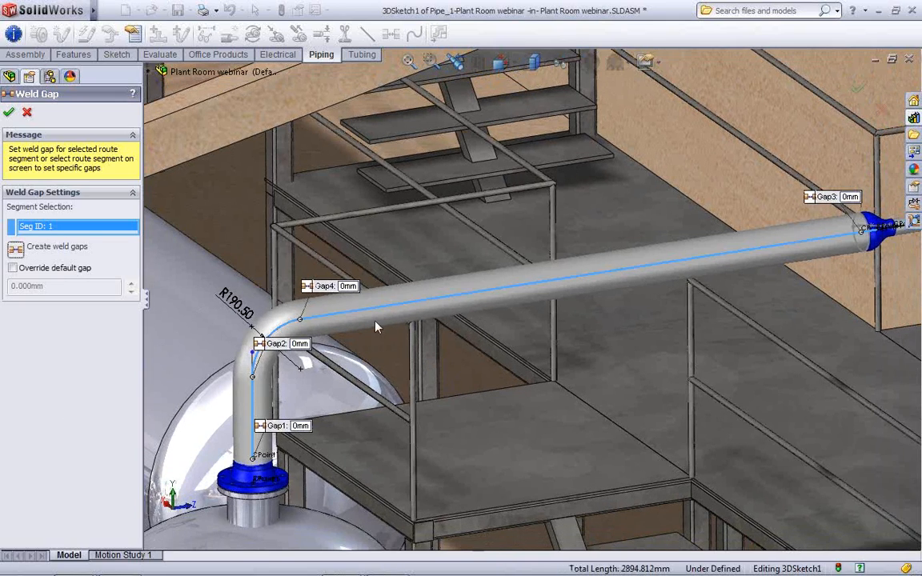
Set the weld gaps beside the elbow to 10 mm at Gap4 and 20 mm at Gap2, and accept them
left_click(350, 285)
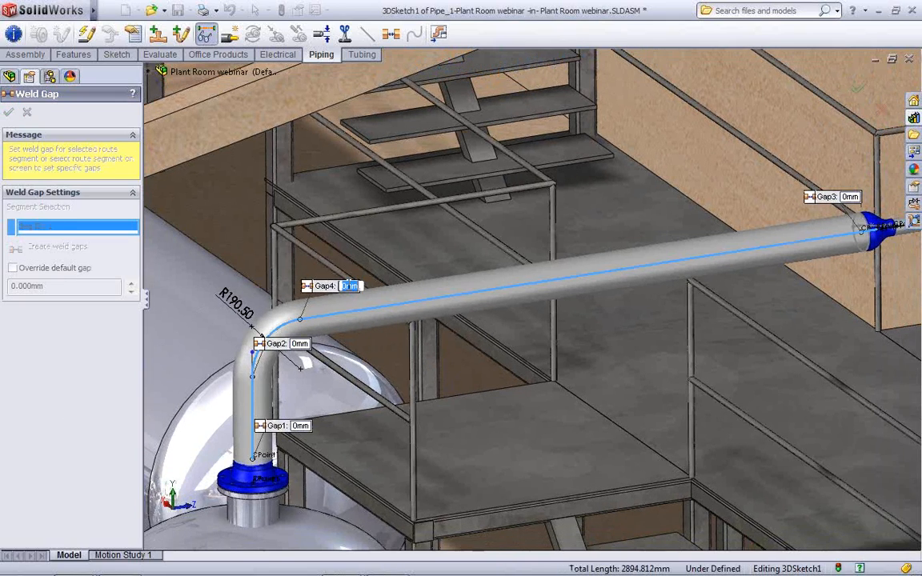
type("10")
key("Return")
left_click(299, 343)
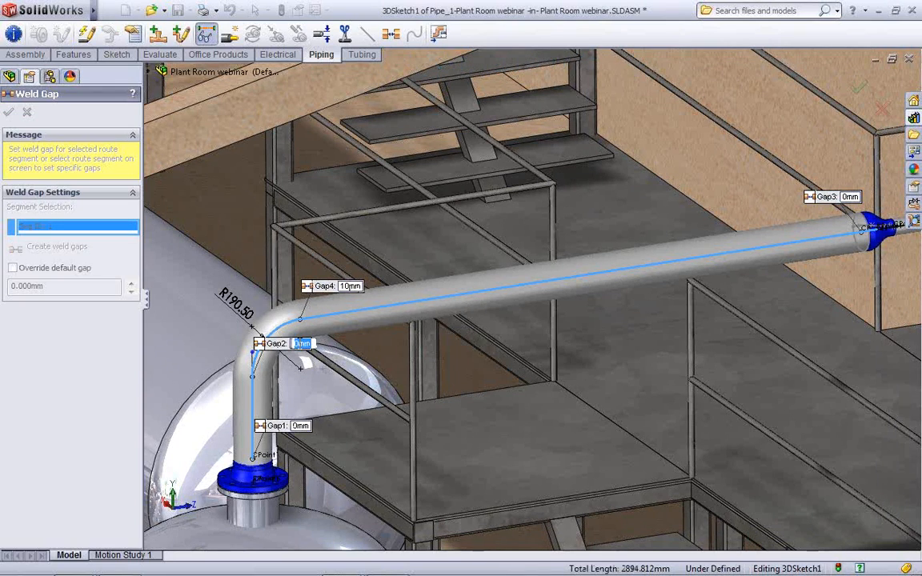
type("20")
key("Return")
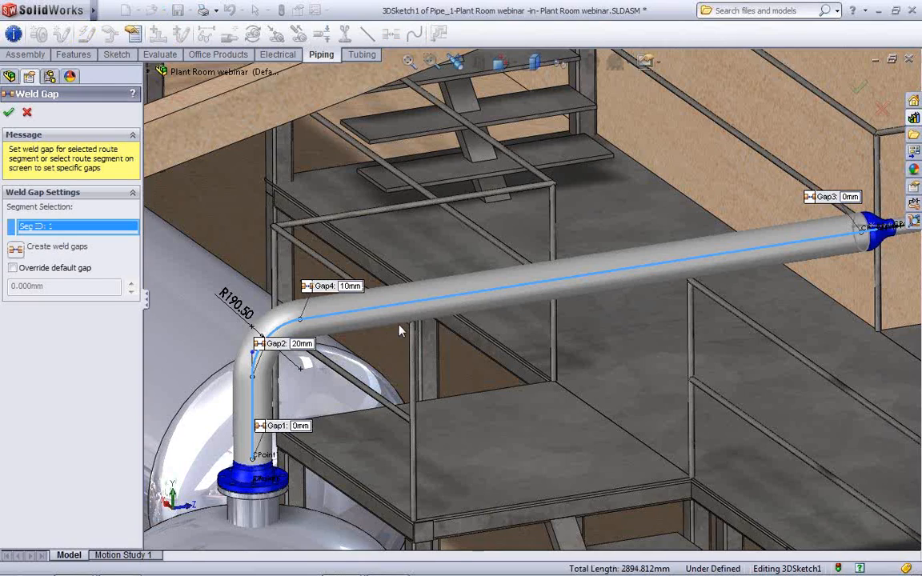
left_click(8, 112)
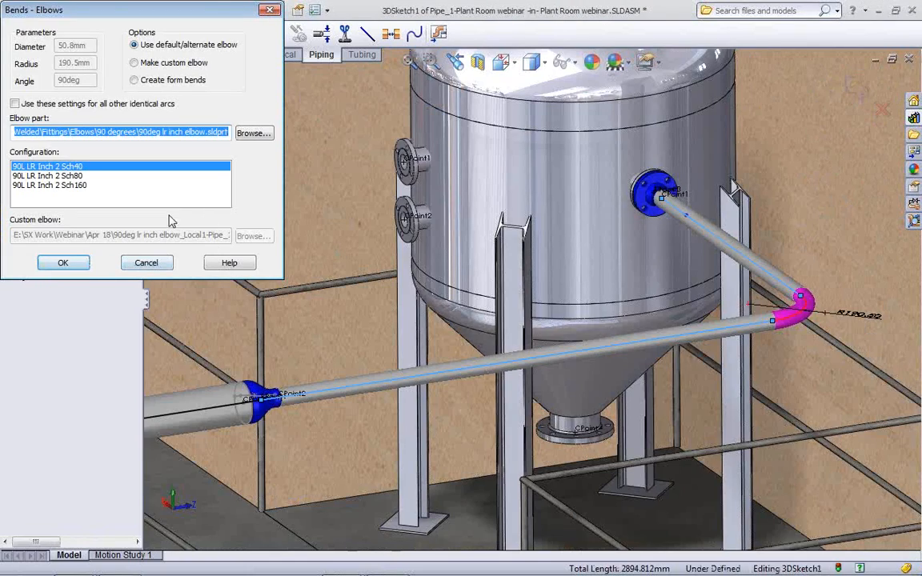
Accept the default 90L LR Inch 2 Sch40 elbow for the small-pipe bend and inspect the weld gaps around the larger elbow
left_click(49, 263)
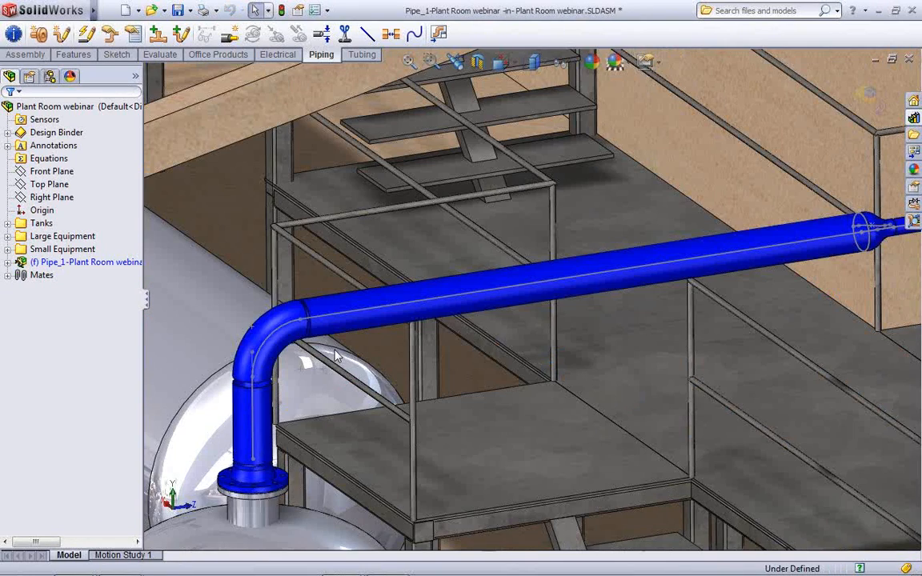
scroll(291, 299, "down", 5)
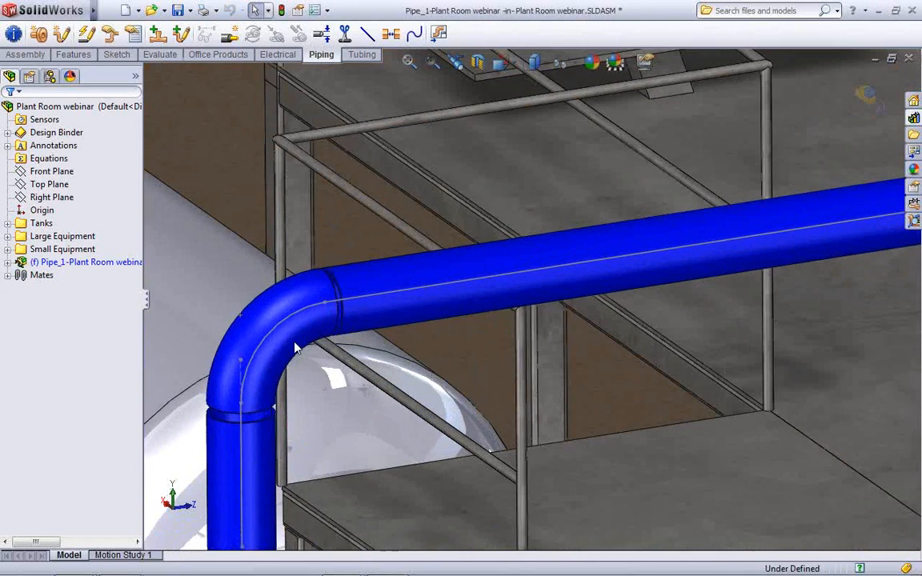
scroll(296, 348, "down", 2)
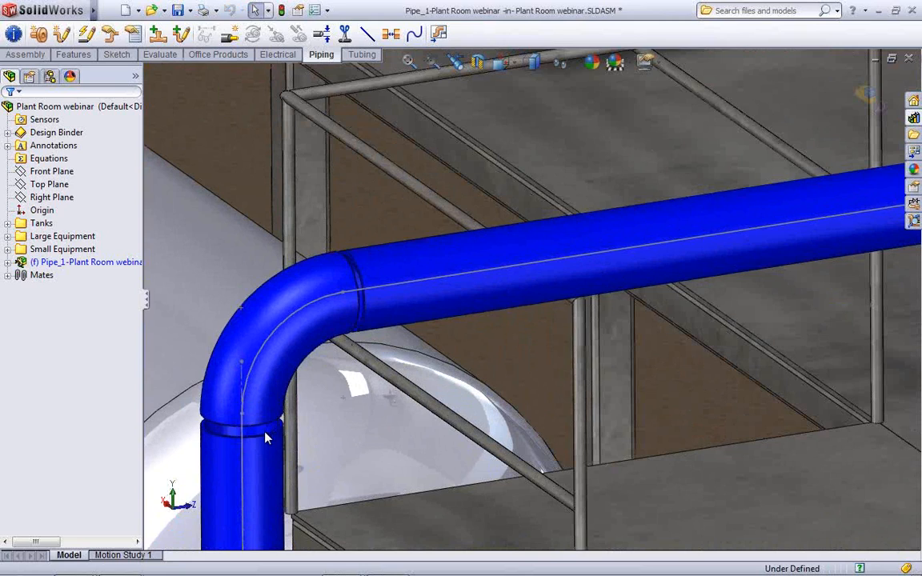
scroll(311, 415, "up", 5)
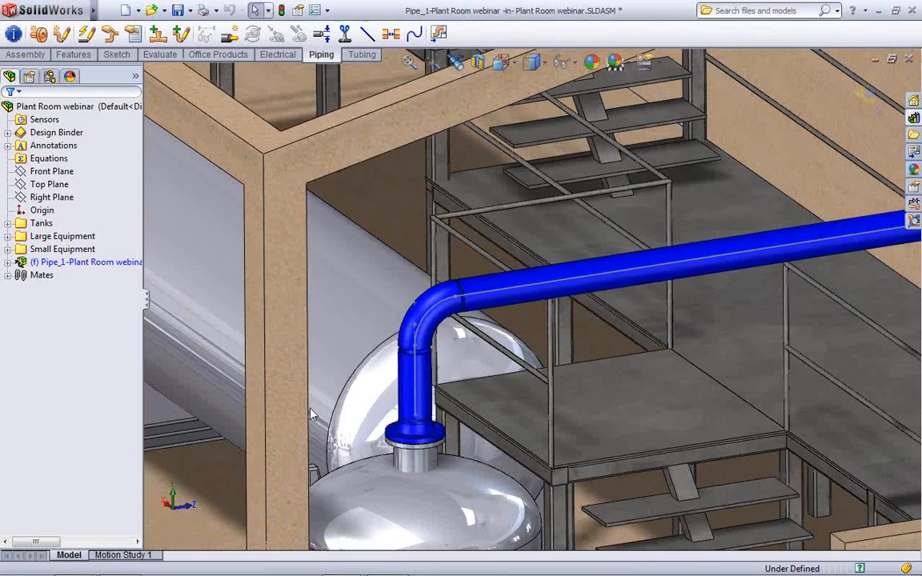
Examine the plant room around the large vertical tank and the neighbouring horizontal tank, including their nozzles and the pump platform
key("f")
key("Right")
key("Right")
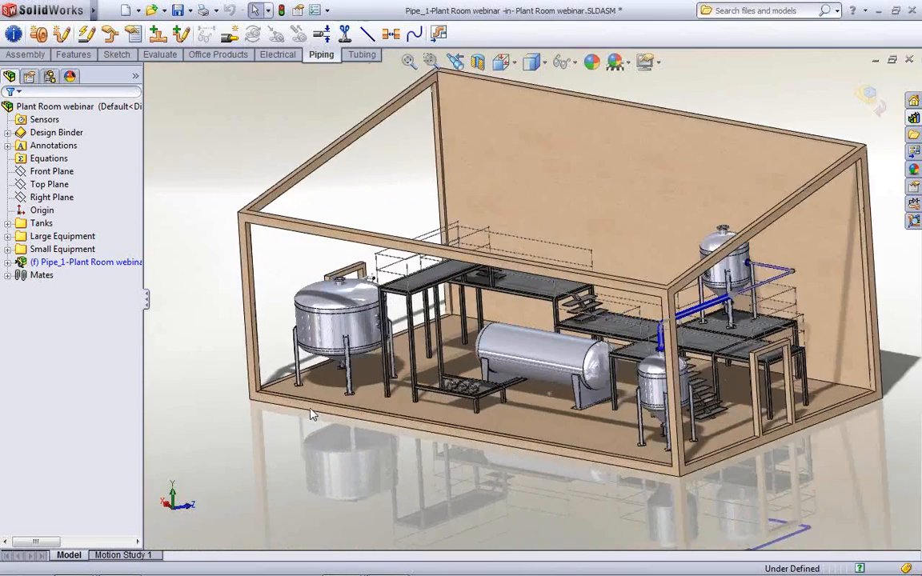
key("Right")
key("Right")
key("Right")
scroll(310, 410, "down", 3)
scroll(311, 409, "down", 2)
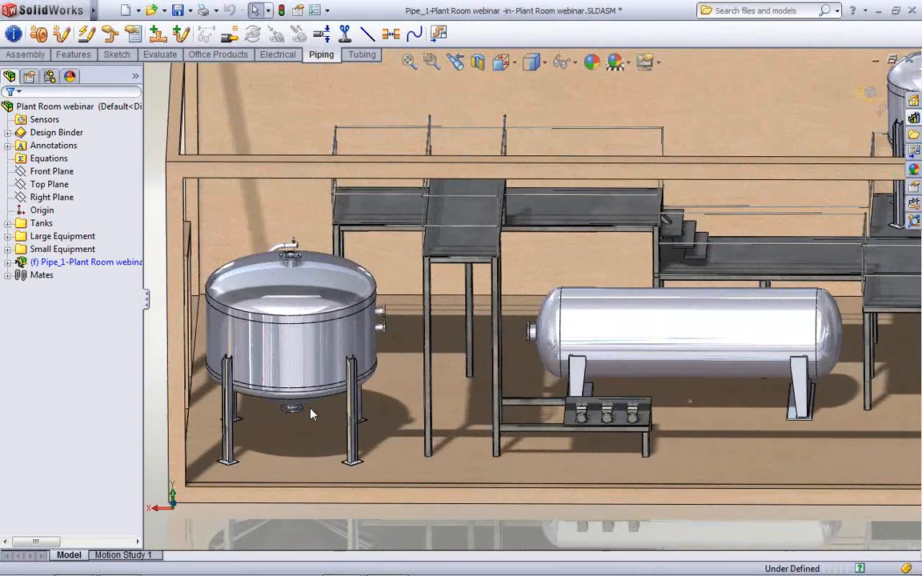
scroll(310, 414, "down", 4)
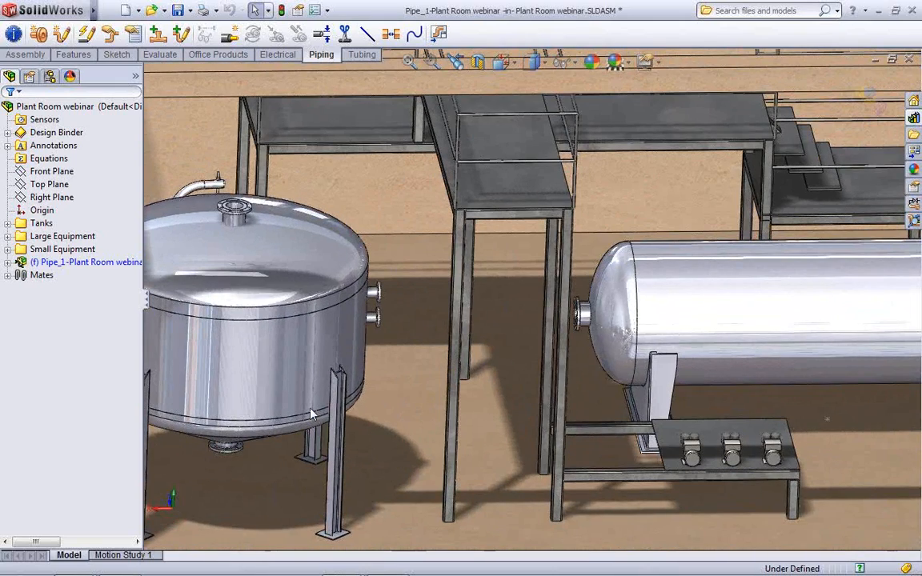
scroll(312, 414, "down", 4)
scroll(313, 414, "down", 2)
scroll(312, 413, "up", 3)
scroll(312, 414, "up", 2)
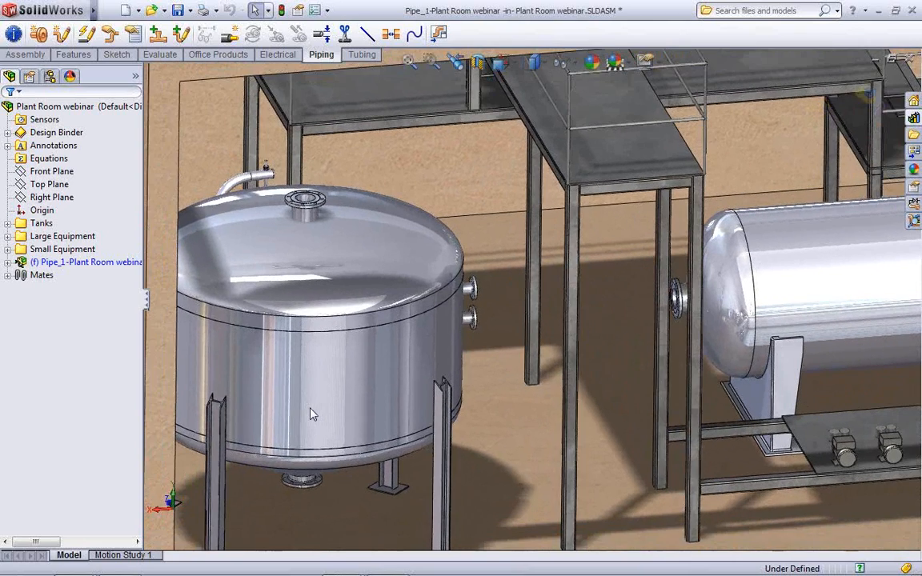
scroll(312, 414, "up", 3)
scroll(312, 414, "down", 3)
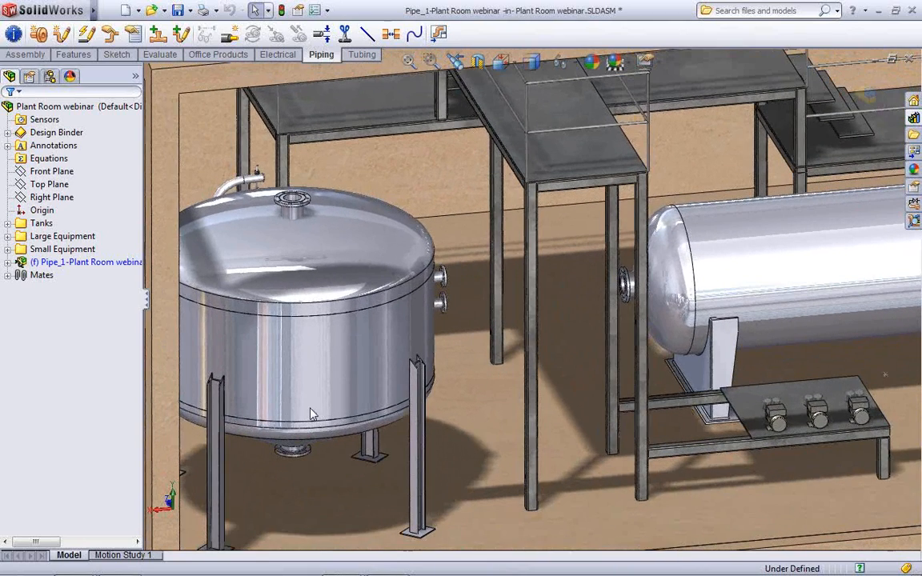
scroll(632, 200, "down", 3)
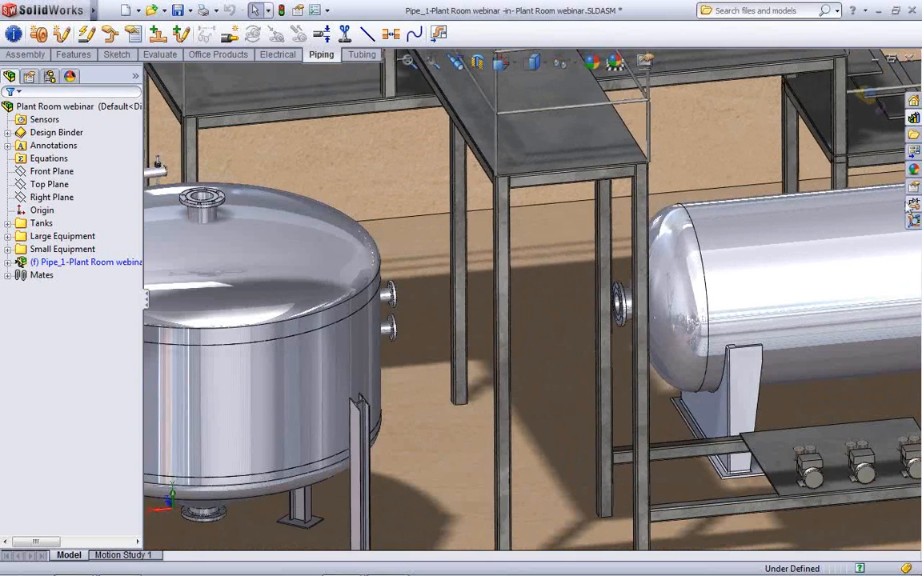
Import the preset P&ID data file into the assembly with the tag scheme set to (None)
left_click(909, 206)
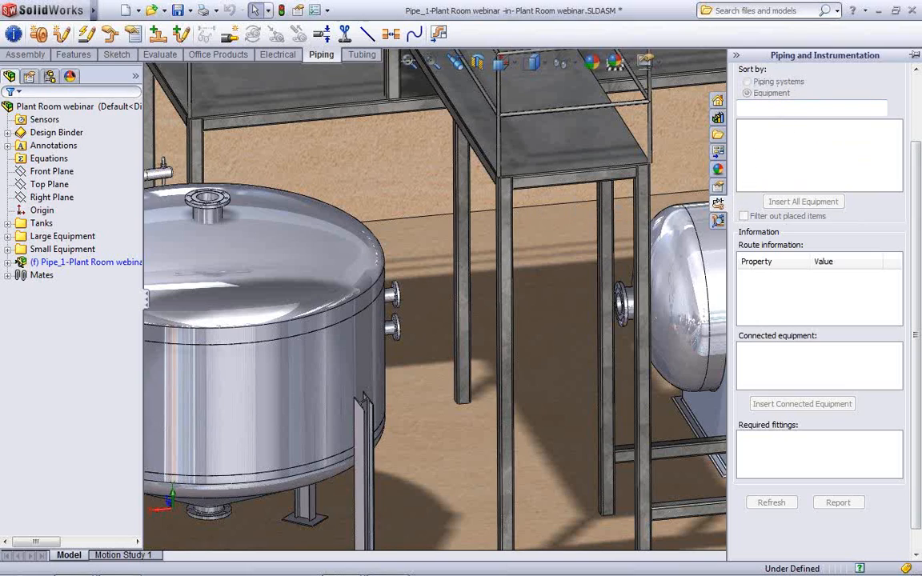
scroll(913, 94, "up", 2)
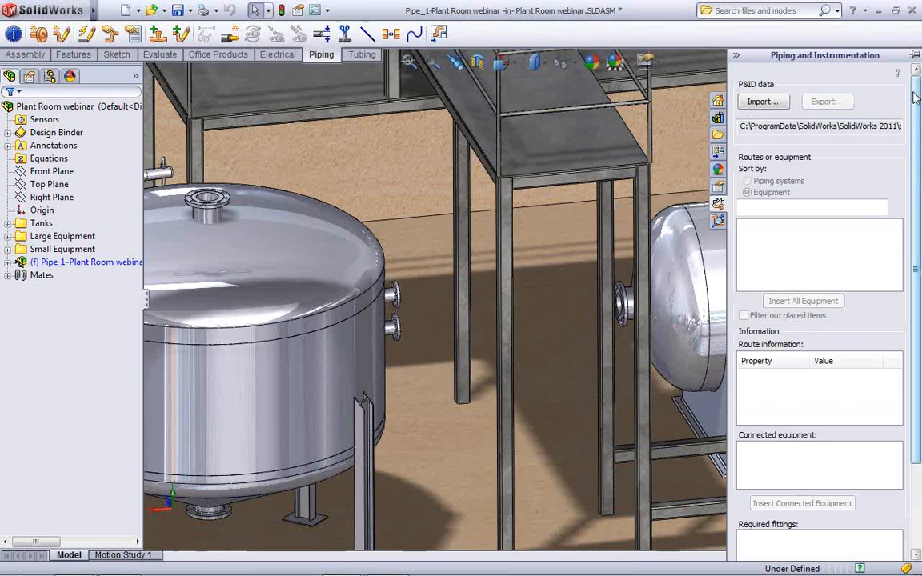
left_click(762, 101)
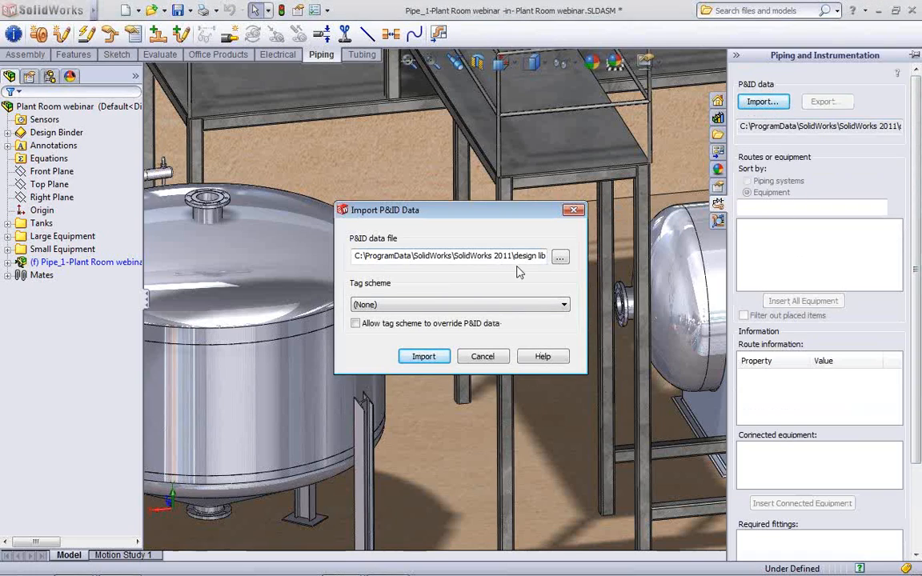
left_click(424, 357)
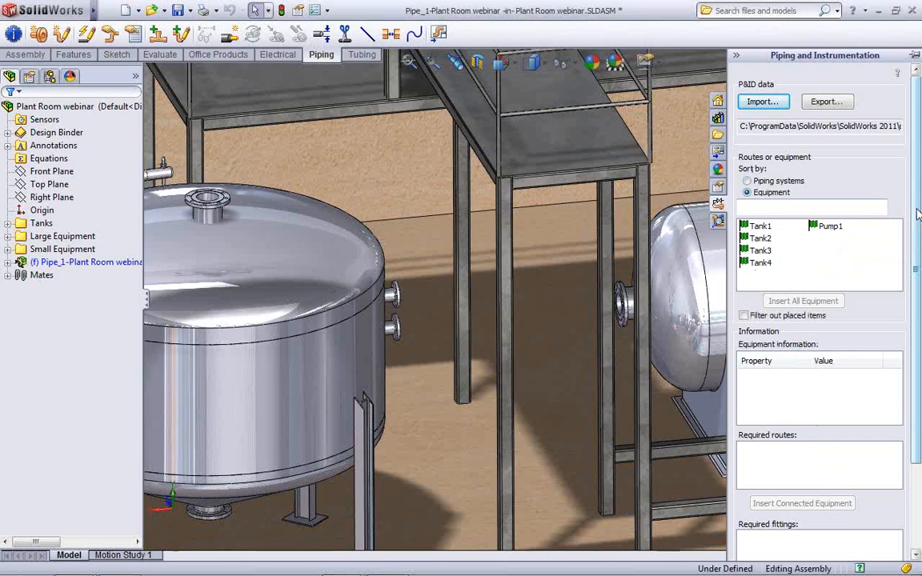
Generate the P&ID validation report and review the items under the Mix 1, Hot Water2 and Hot Wat1 systems
scroll(918, 280, "down", 3)
scroll(917, 280, "down", 1)
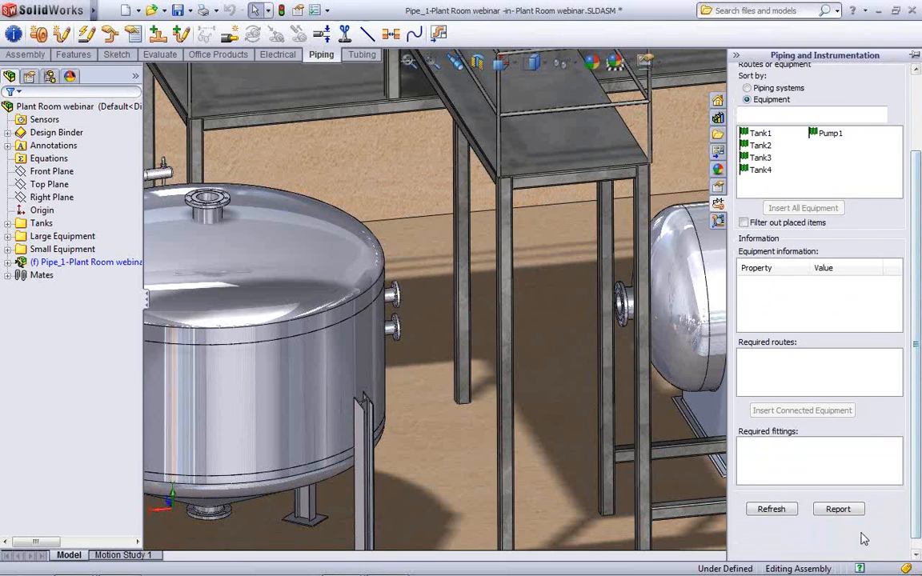
left_click(840, 512)
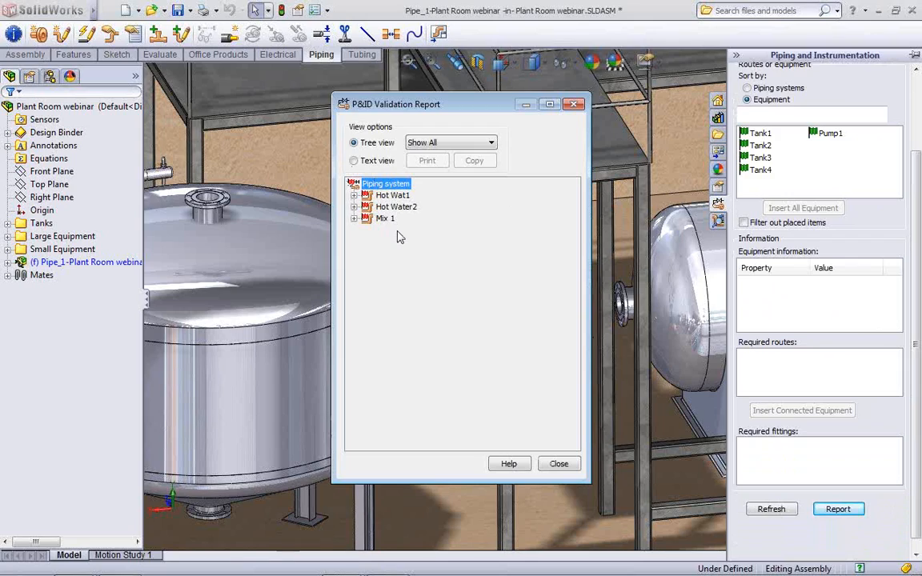
left_click(354, 218)
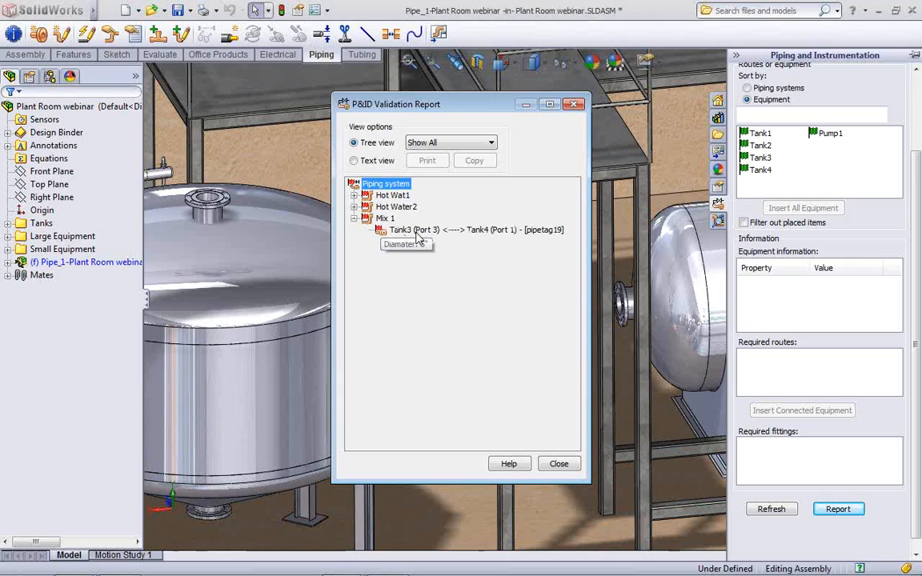
left_click(354, 206)
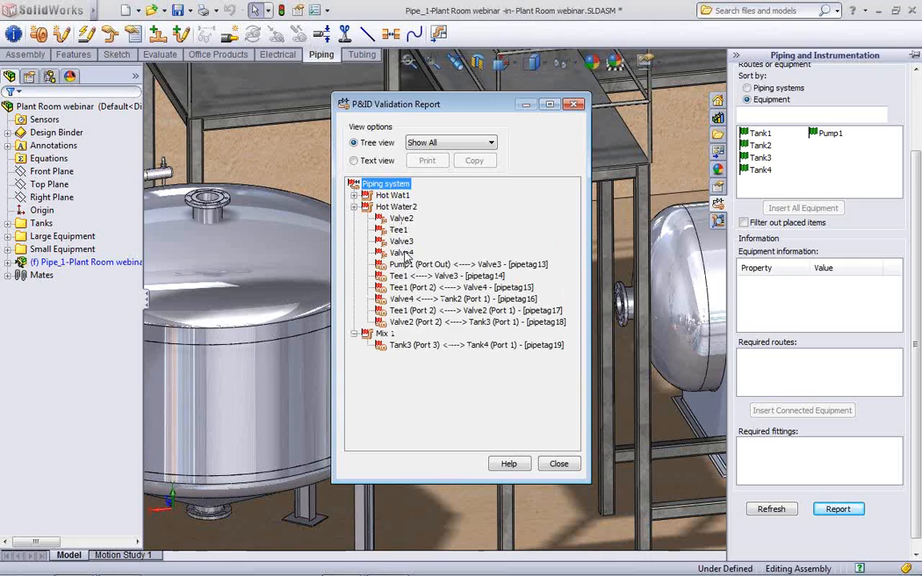
left_click(354, 195)
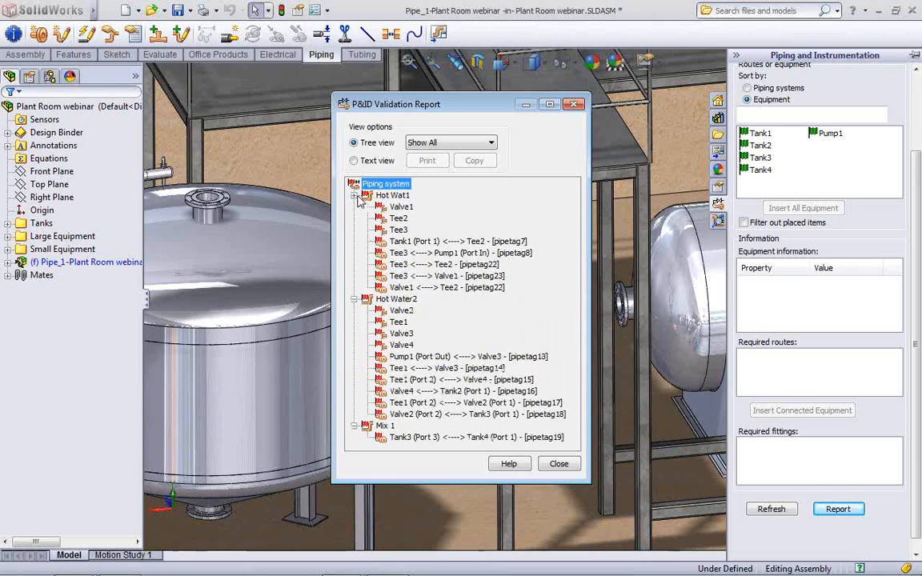
left_click(559, 464)
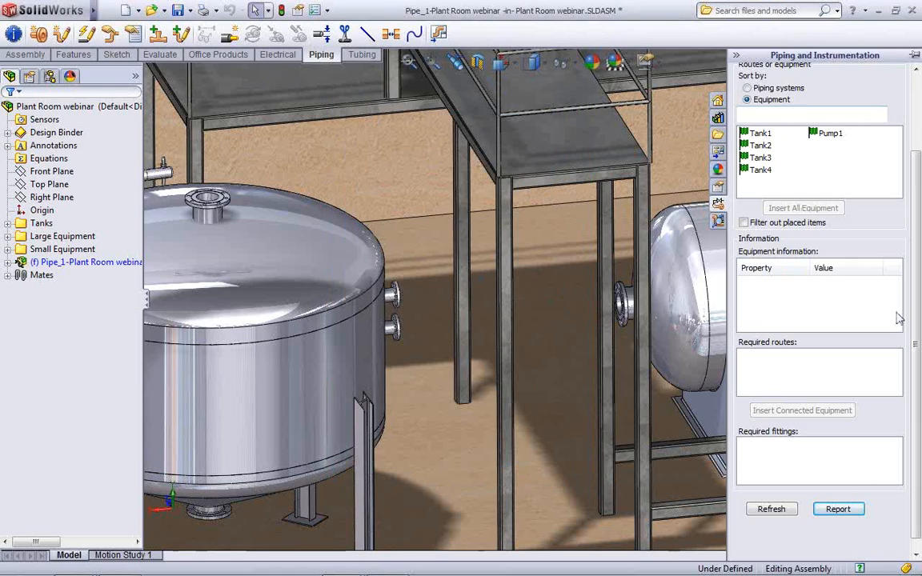
Sort the P&ID items by piping systems and process the pipe for the Mix 1 system
scroll(798, 168, "up", 3)
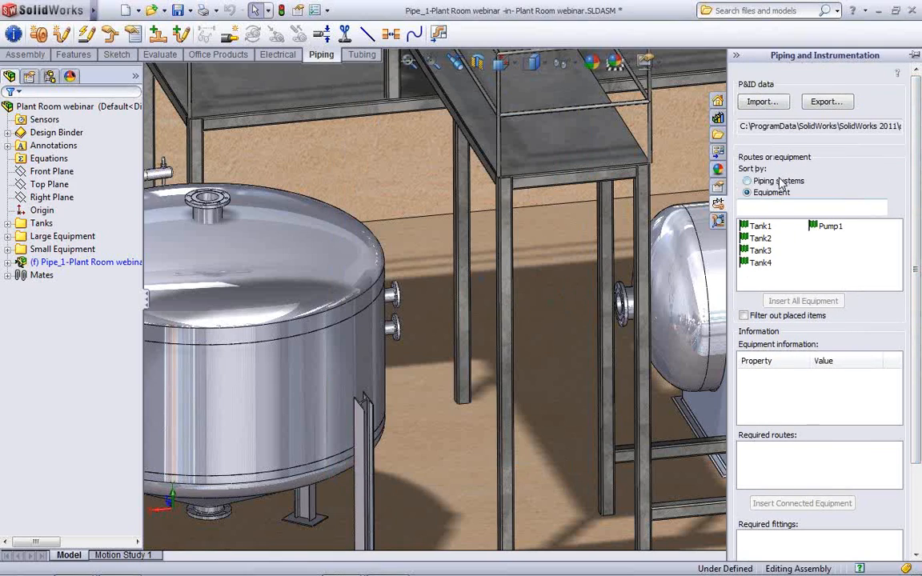
left_click(749, 181)
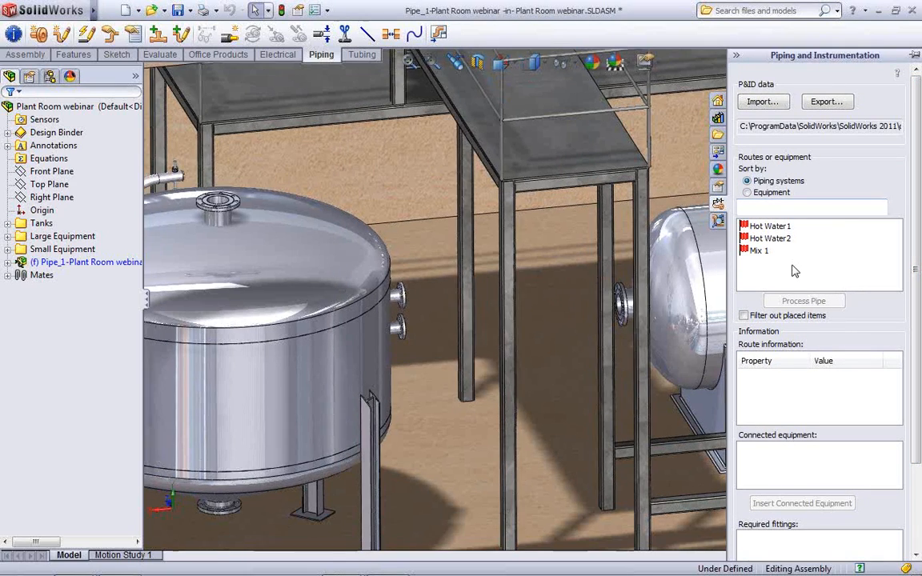
left_click(760, 252)
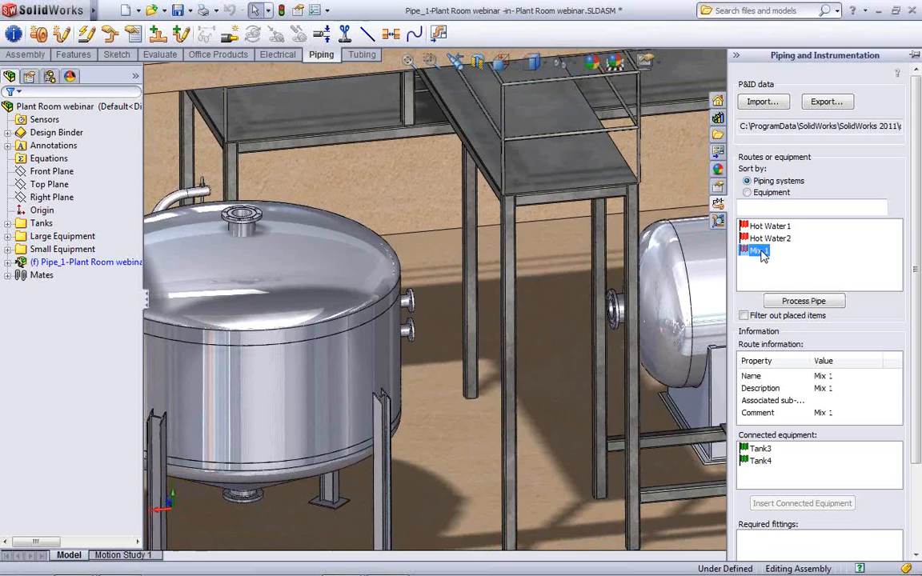
left_click(800, 302)
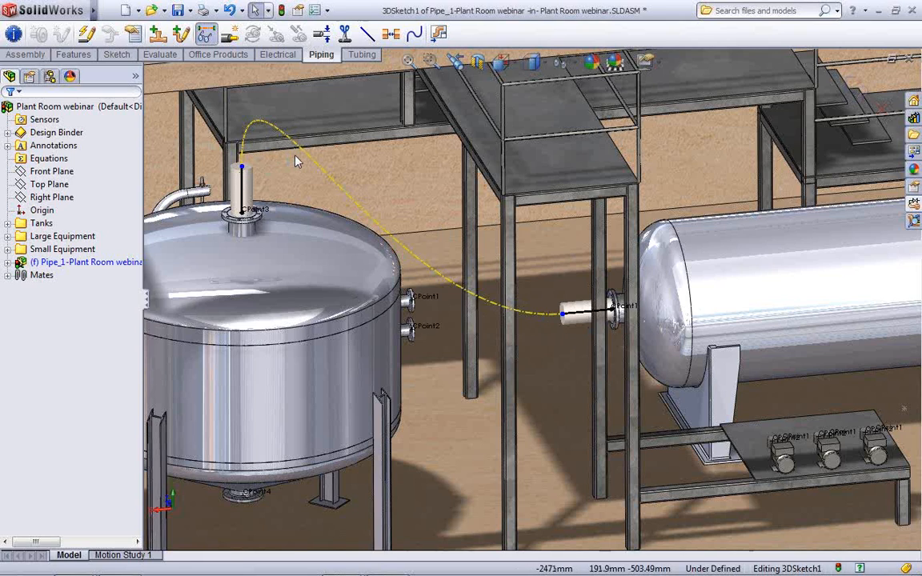
Convert the Mix 1 guideline into an orthogonal pipe route, cycling the alternatives to the one that drops behind the vertical tank
scroll(295, 162, "up", 2)
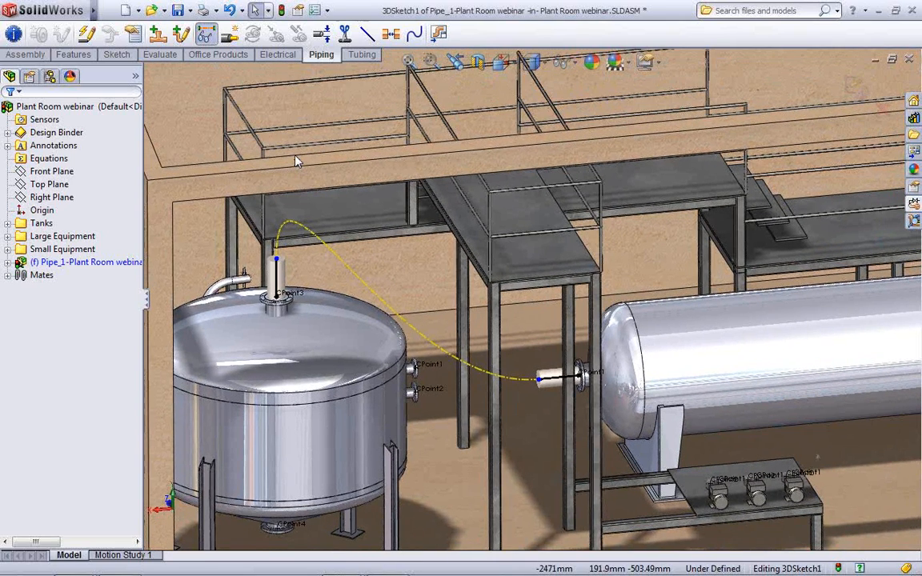
scroll(336, 187, "down", 2)
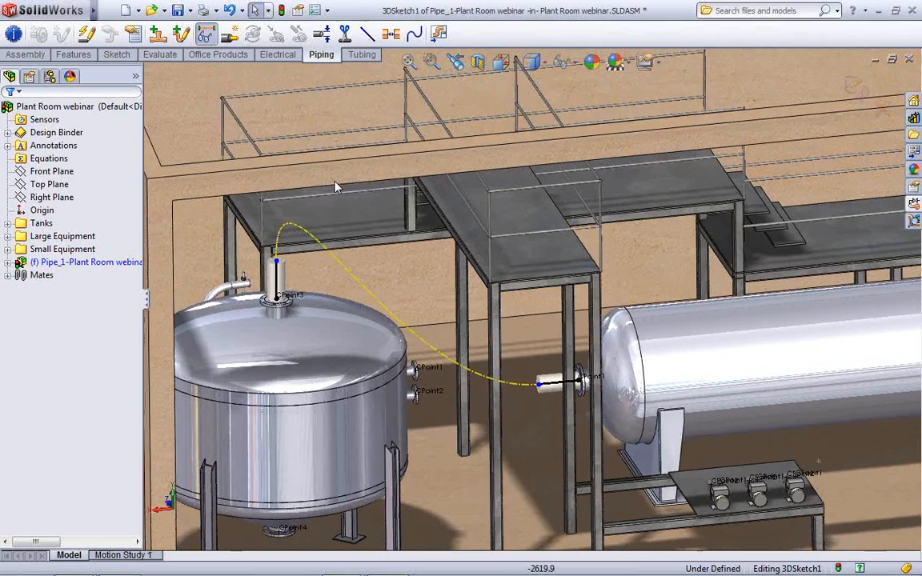
scroll(336, 187, "down", 2)
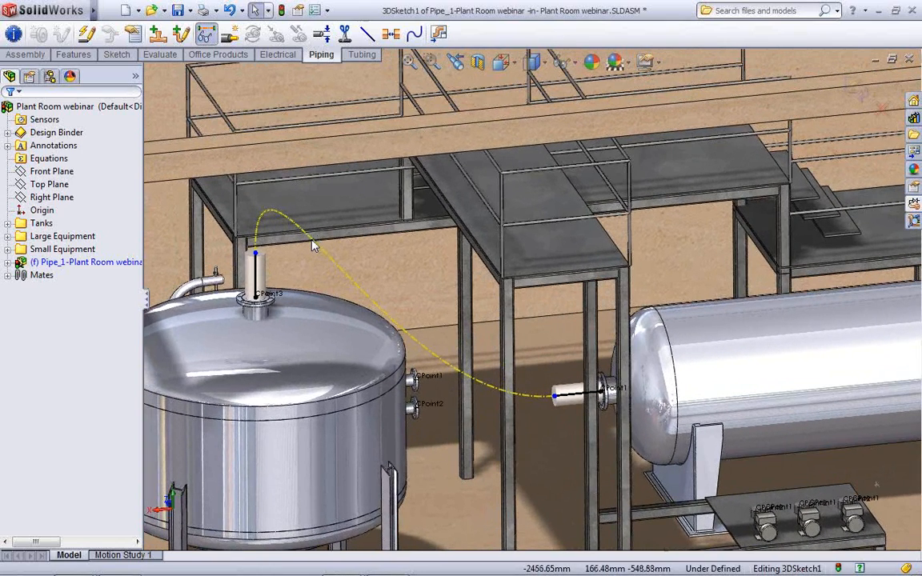
right_click(314, 246)
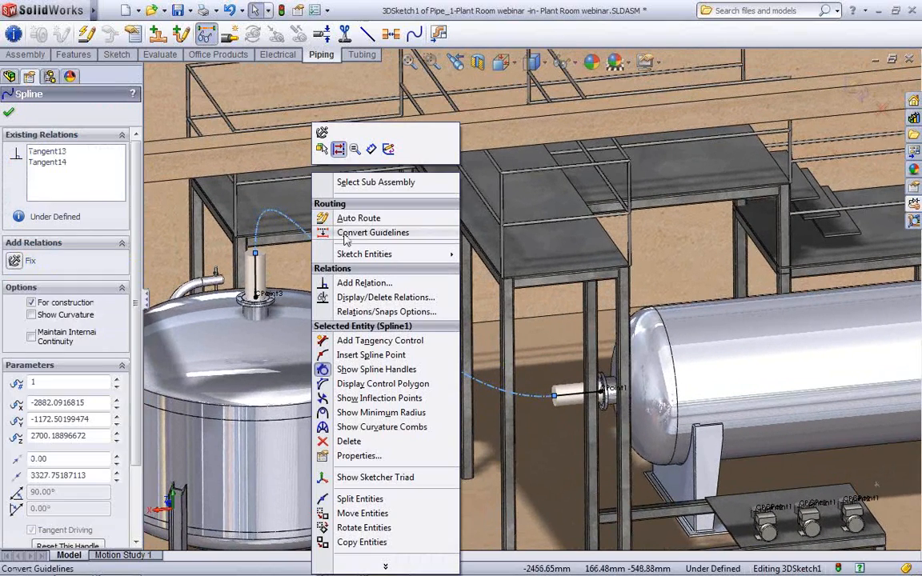
left_click(373, 233)
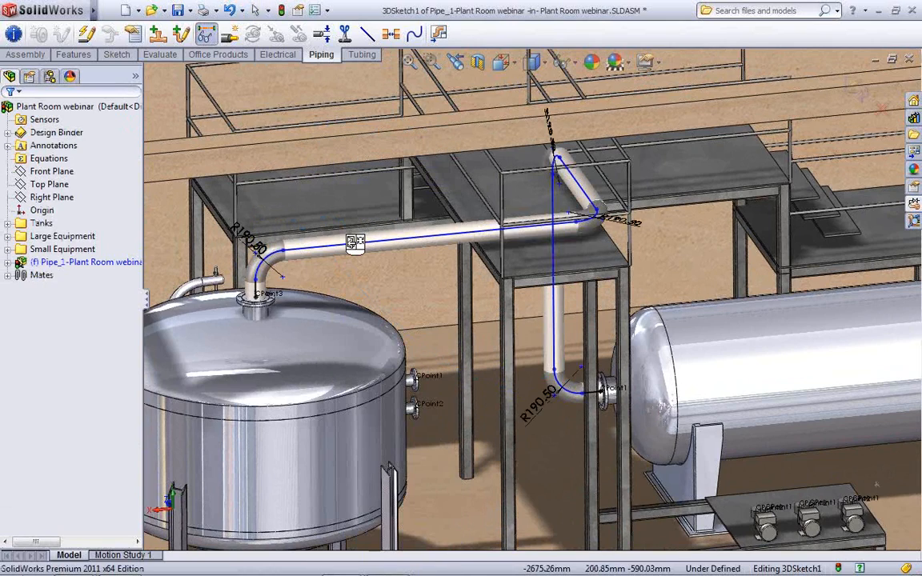
left_click(333, 405)
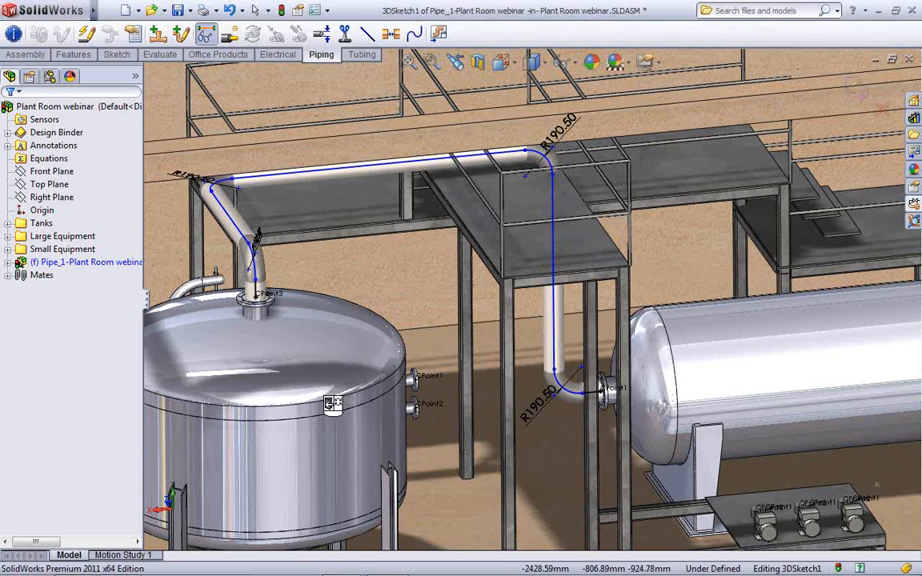
left_click(333, 405)
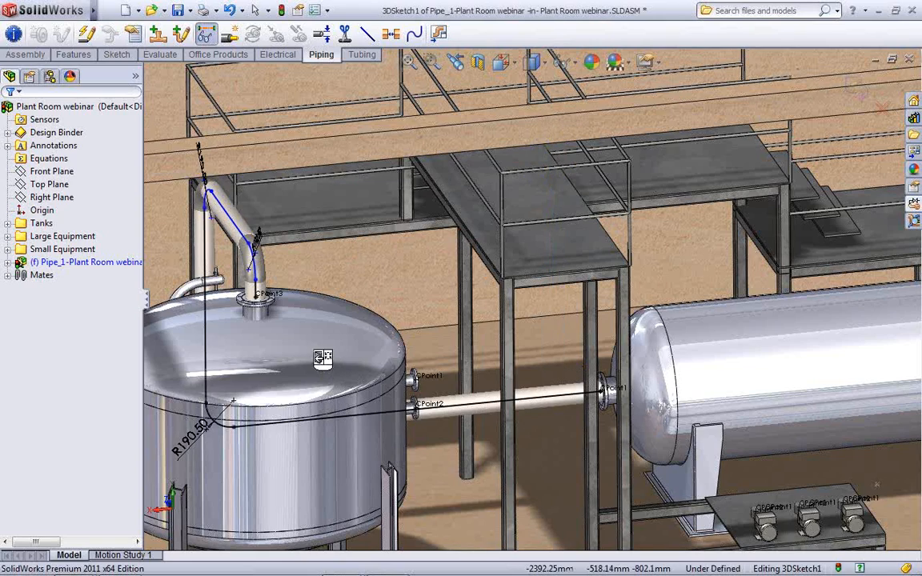
left_click(281, 313)
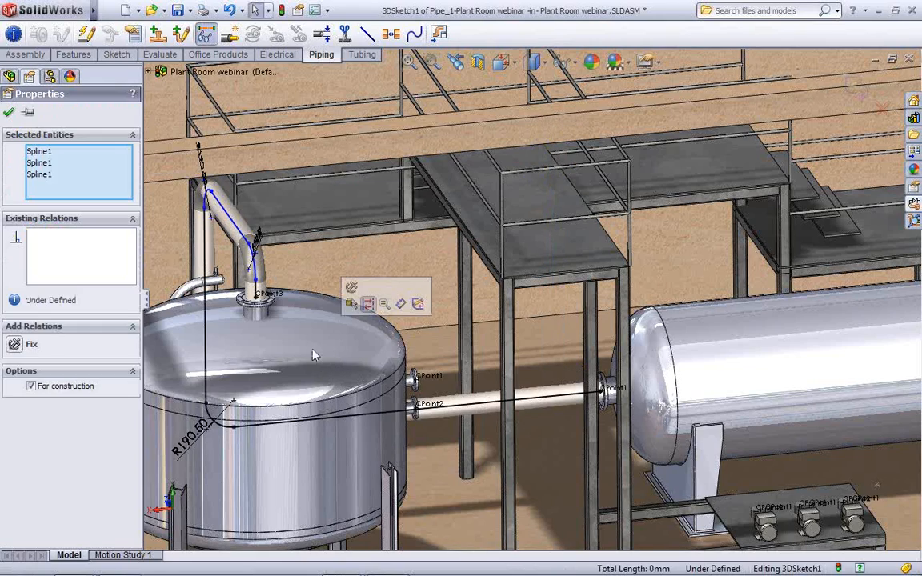
Delete the Along Z relation from the pipe segment above the vertical tank and move the vertical drop towards the platform
left_click(228, 221)
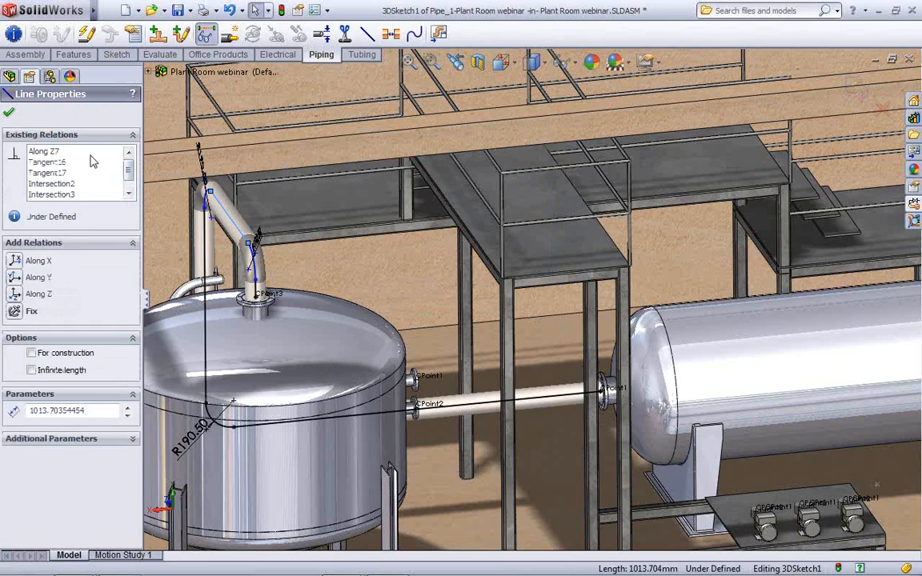
left_click(90, 153)
key("Delete")
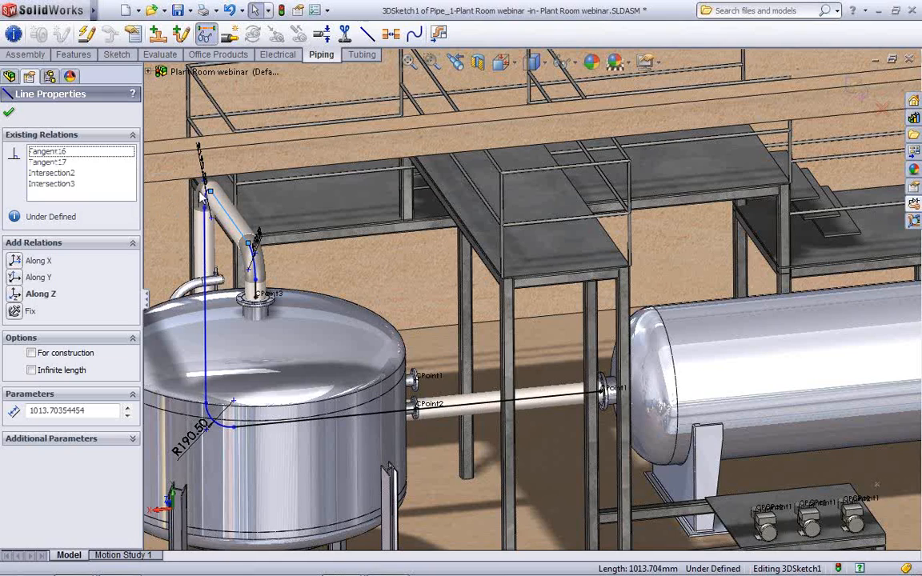
mouse_move(204, 257)
left_mouse_down()
mouse_move(302, 243)
mouse_move(402, 250)
left_mouse_up()
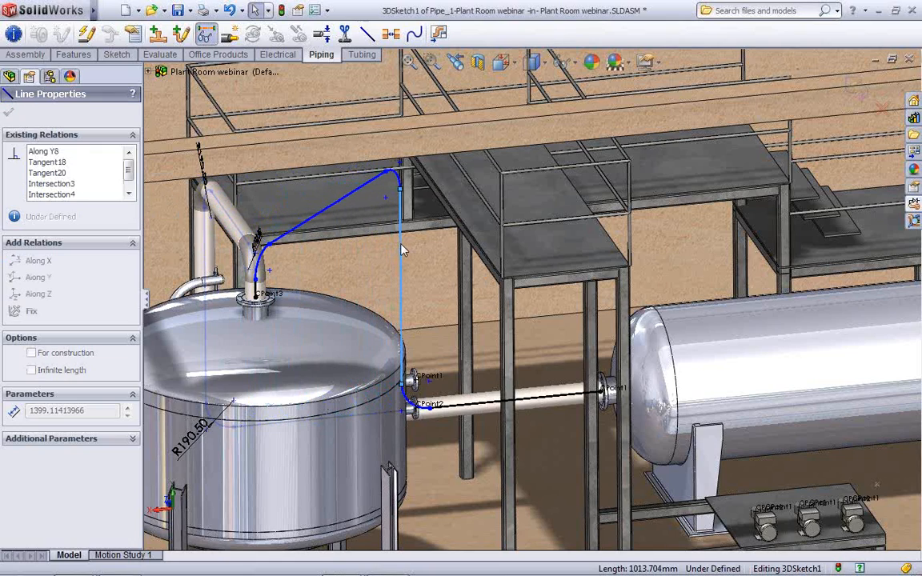
left_click(12, 112)
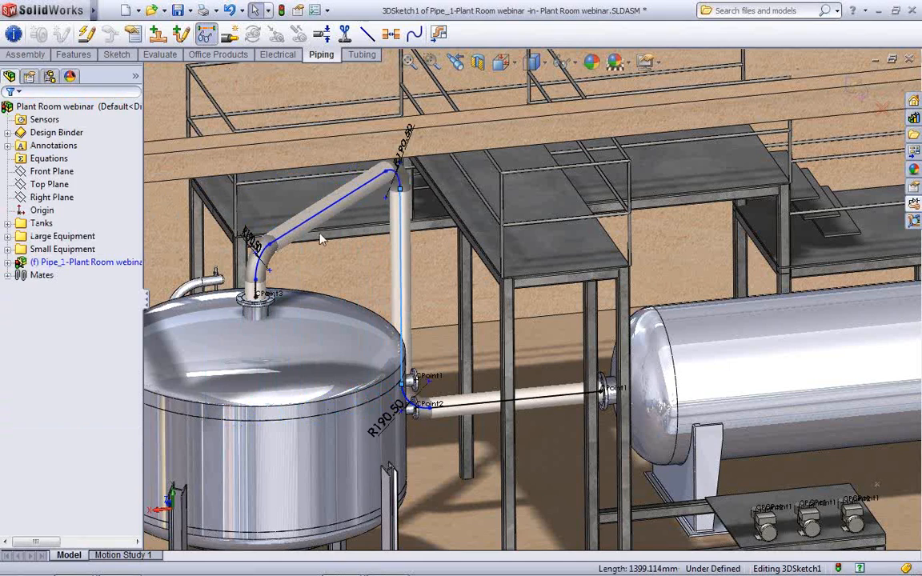
Add a dimension between the vertical pipe's centreline and the side face of the platform's edge beam
scroll(428, 209, "down", 5)
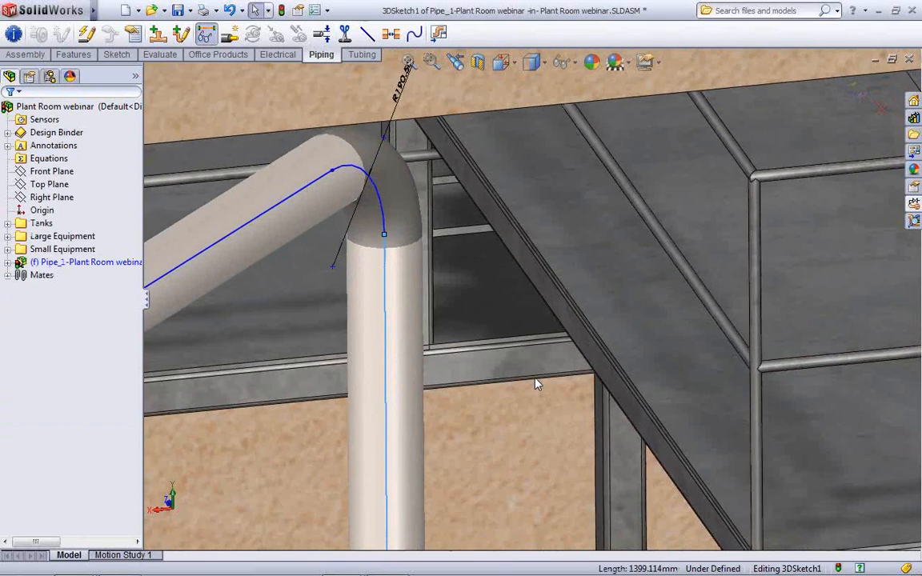
left_click(504, 497)
right_click_drag(504, 498, 501, 440)
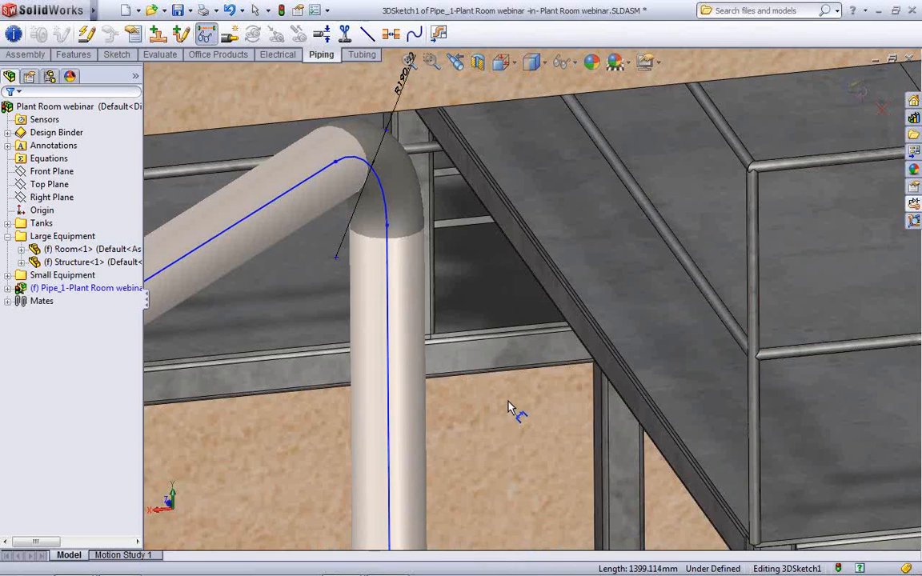
left_click(528, 260)
left_click(389, 465)
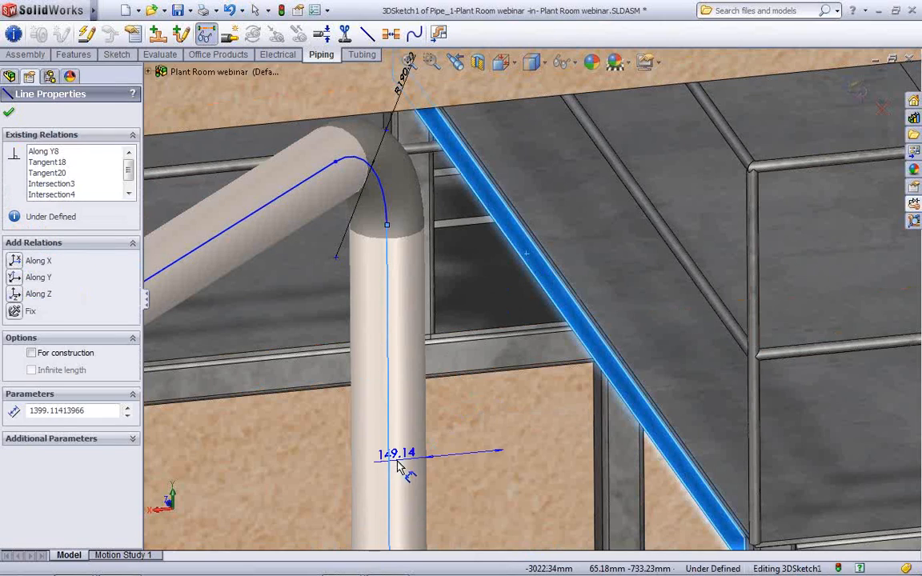
middle_click_drag(473, 466, 466, 500)
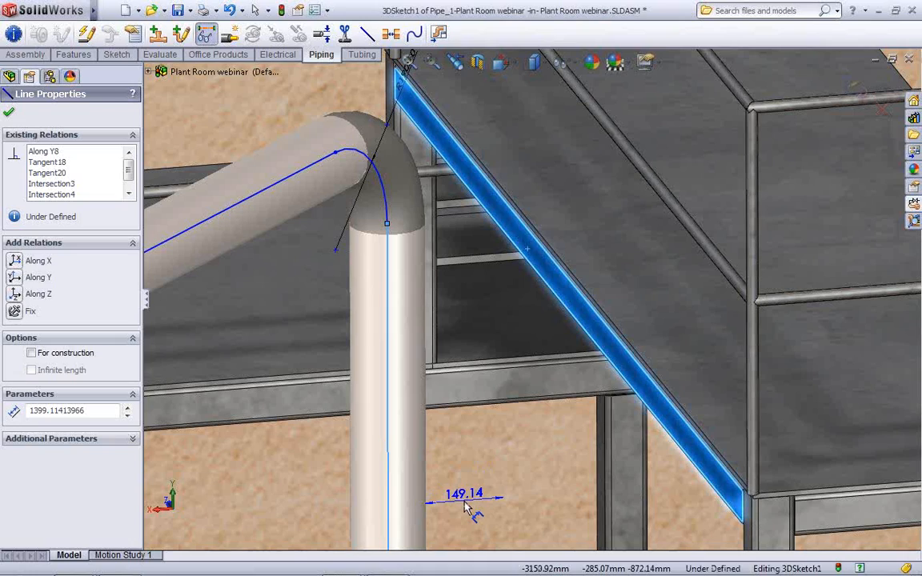
left_click(408, 508)
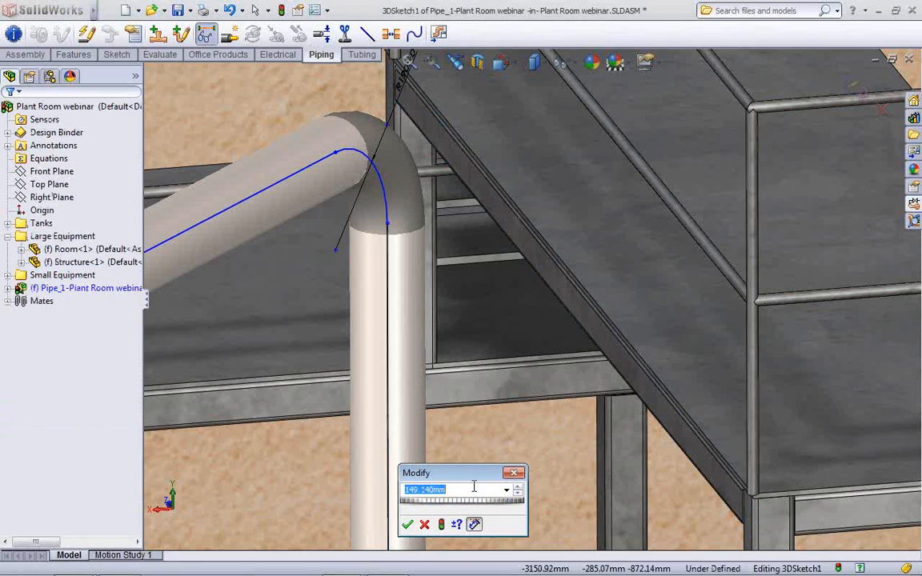
Set the distance between the vertical pipe and the platform beam to 20 mm
left_click_drag(473, 475, 539, 293)
left_click_drag(487, 323, 519, 328)
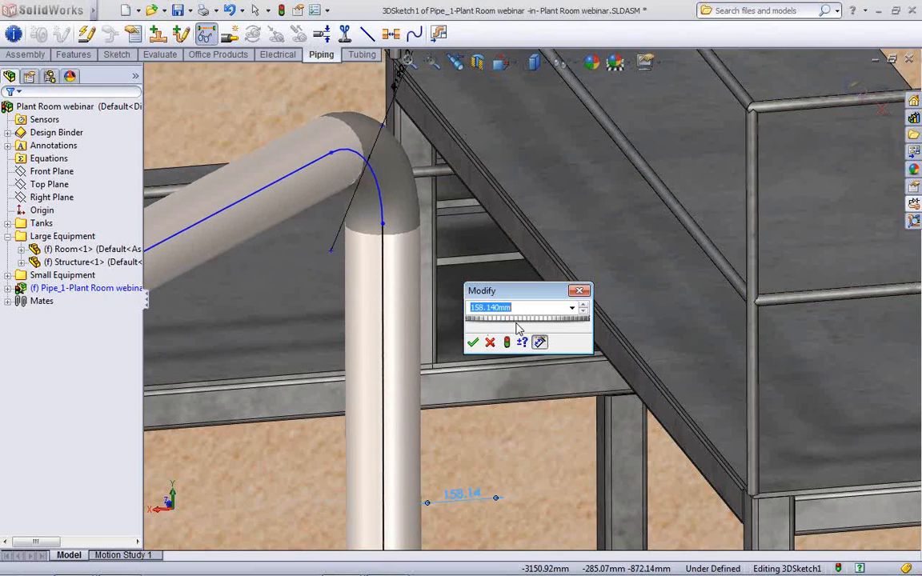
type("20")
key("Return")
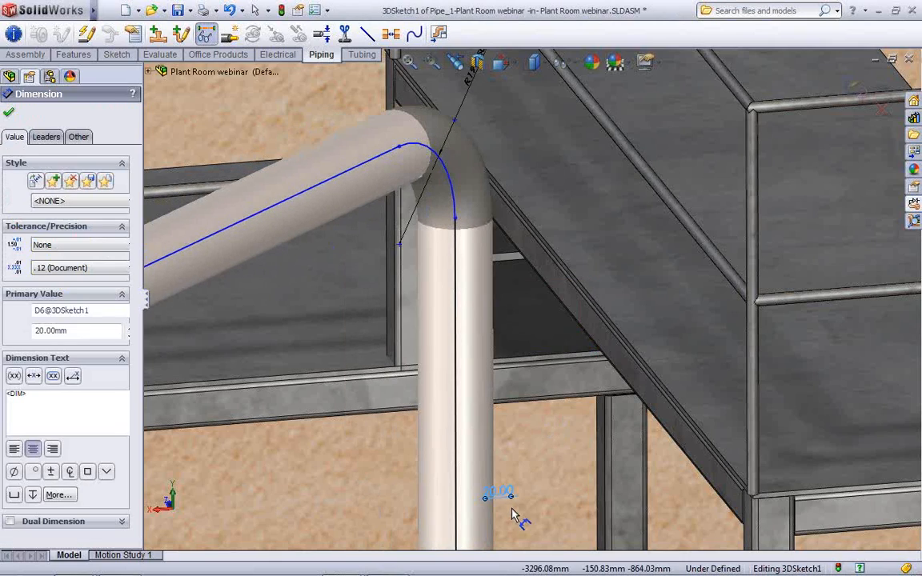
Set the distance between the vertical pipe and the platform beam to 200 mm and finish dimensioning
double_click(505, 495)
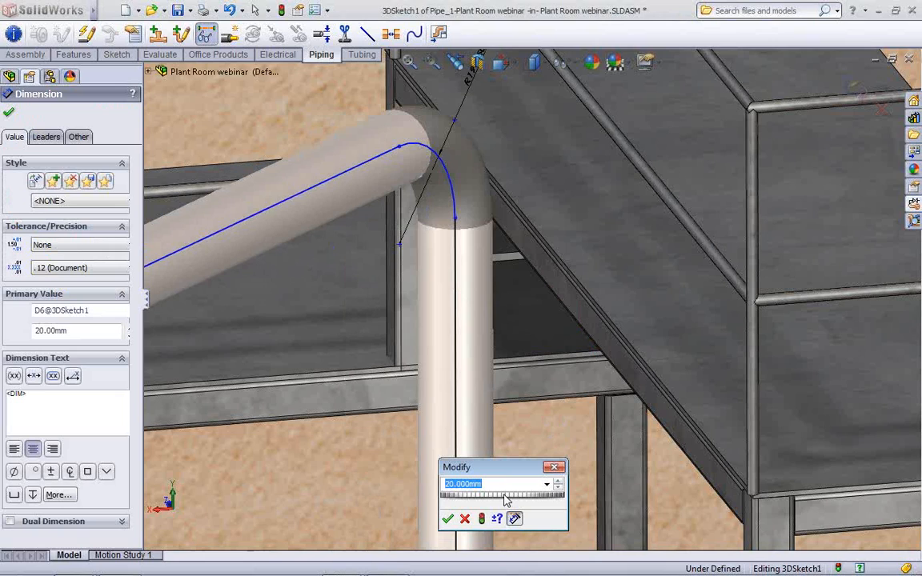
type("200")
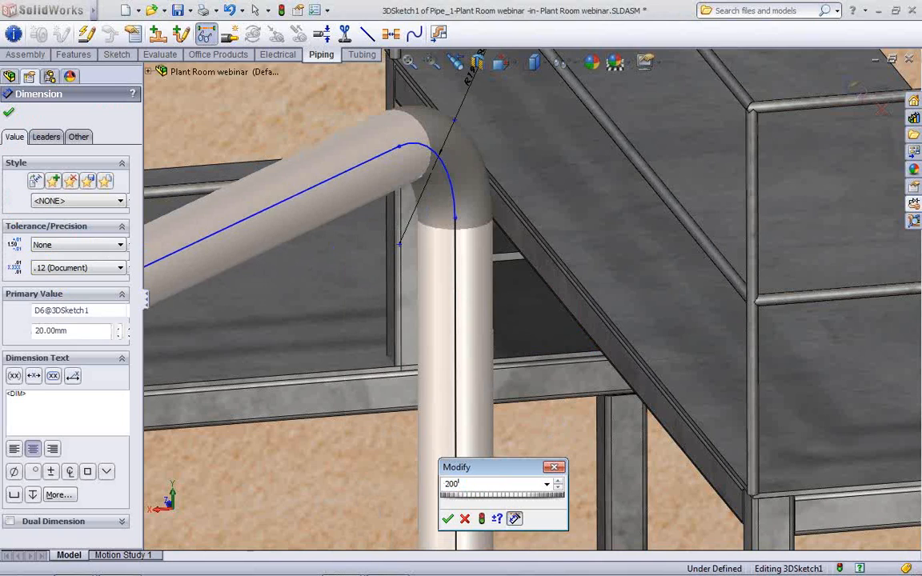
key("Return")
left_click(466, 519)
middle_click_drag(466, 518, 465, 524)
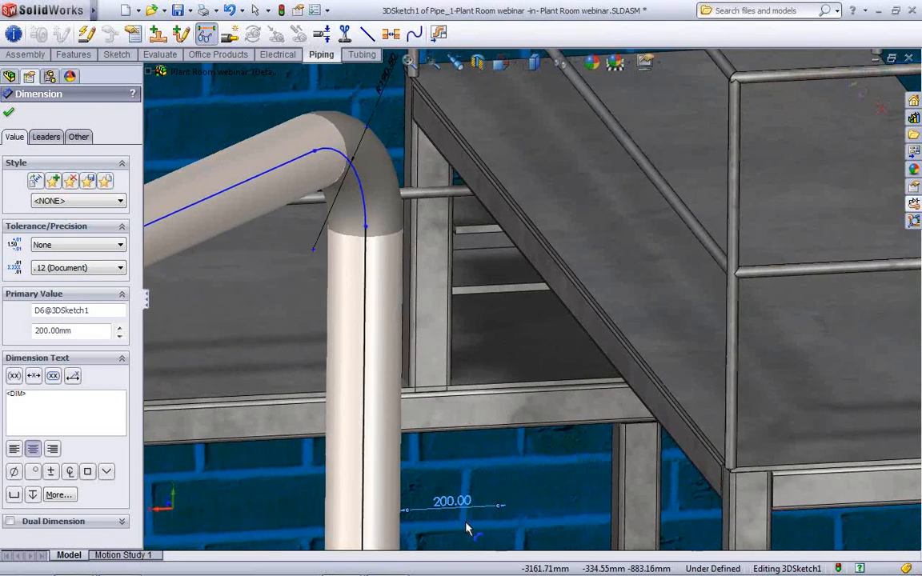
key("Escape")
key("Escape")
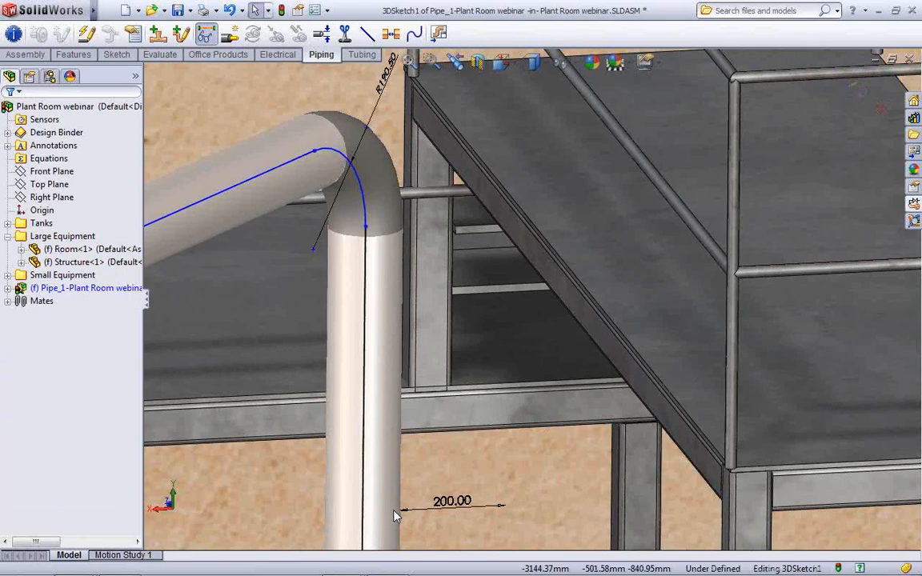
Process the pipe for the Hot Water2 system from the P&ID data
scroll(409, 516, "up", 8)
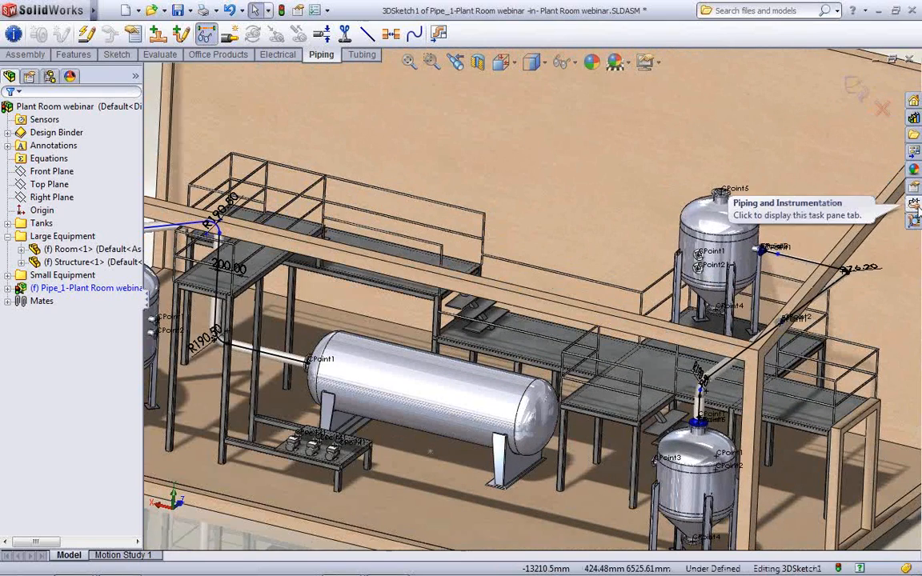
left_click(915, 207)
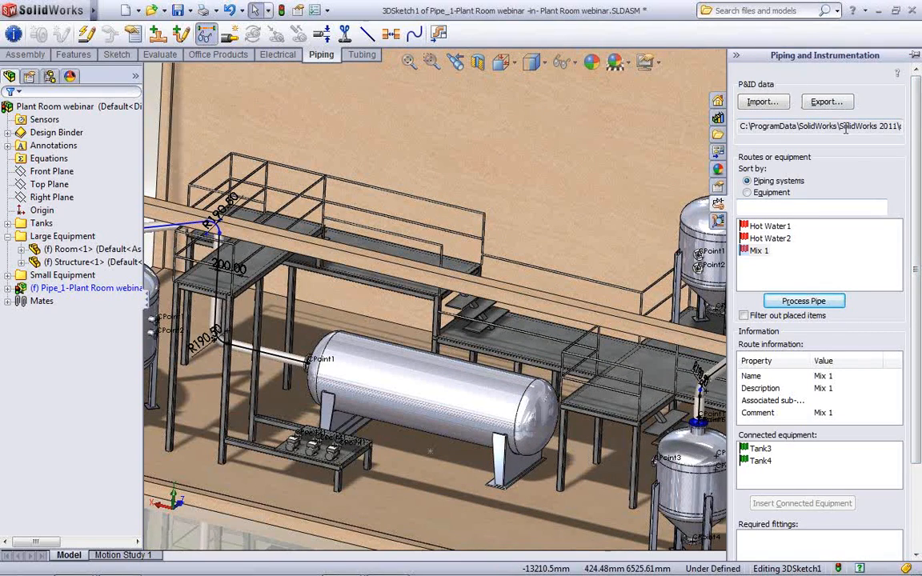
left_click(772, 239)
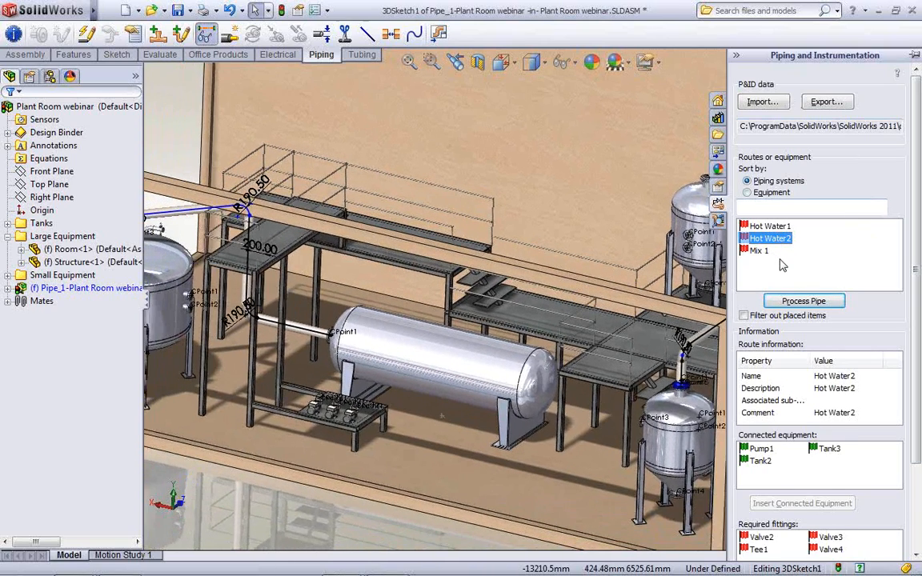
left_click(802, 301)
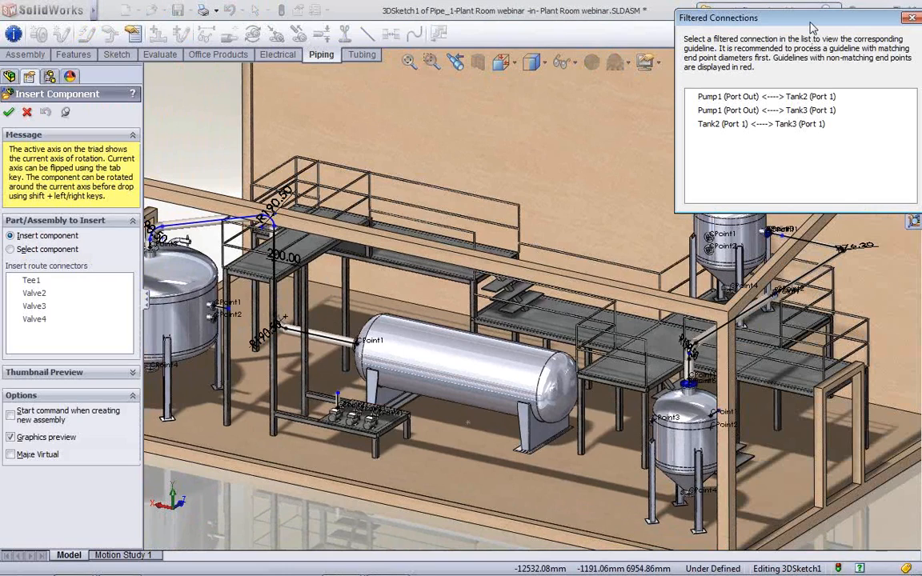
Preview the guidelines of the filtered connections between Pump1, Tank2 and Tank3 in the plant room
left_click_drag(817, 24, 570, 84)
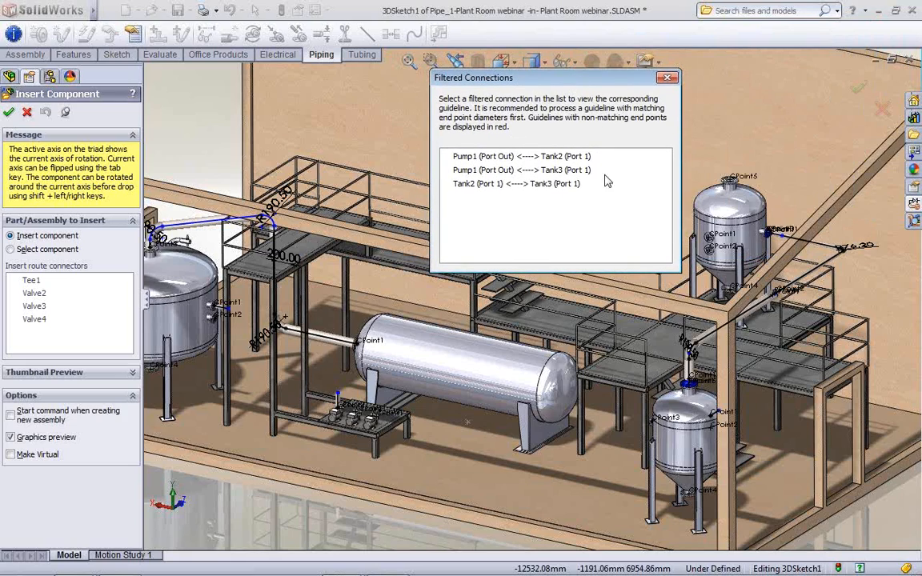
left_click(516, 160)
left_click(518, 170)
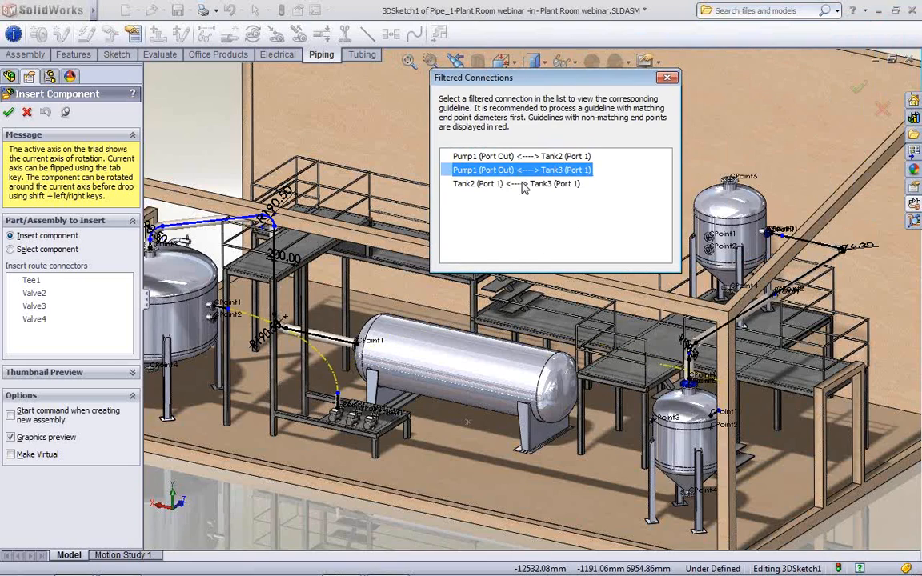
left_click(523, 184)
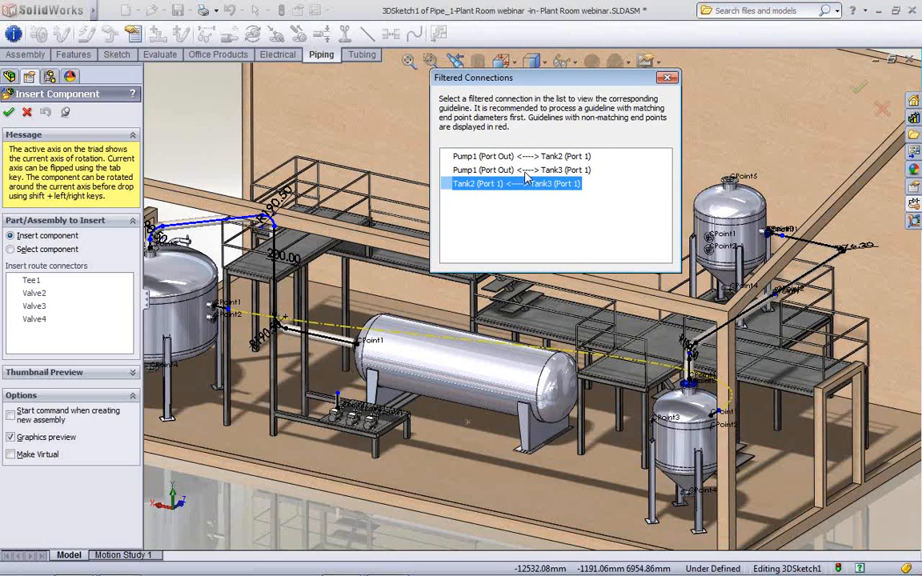
left_click(527, 170)
left_click(528, 158)
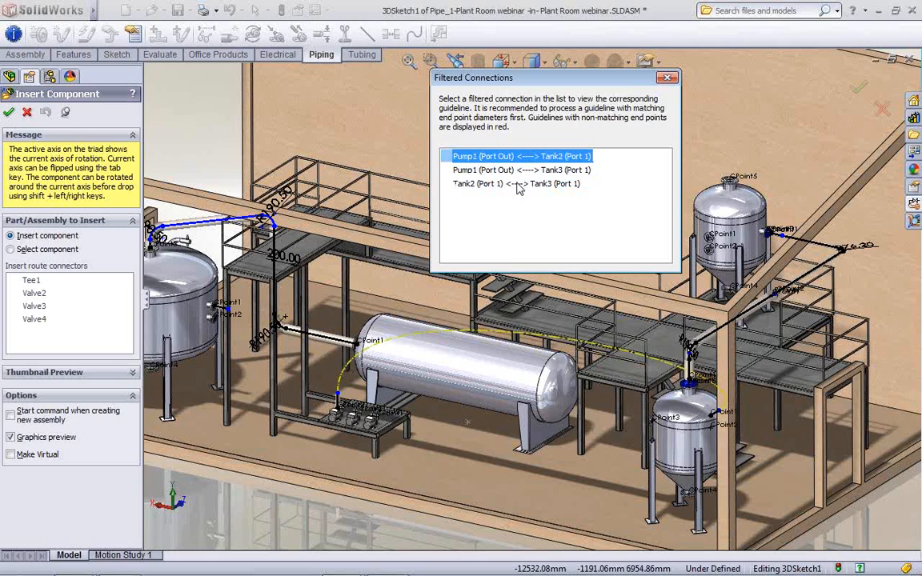
Select the filtered connection from Tank2 (Port 1) to Tank3 (Port 1) and keep its guideline unobstructed by the connections list
left_click(518, 186)
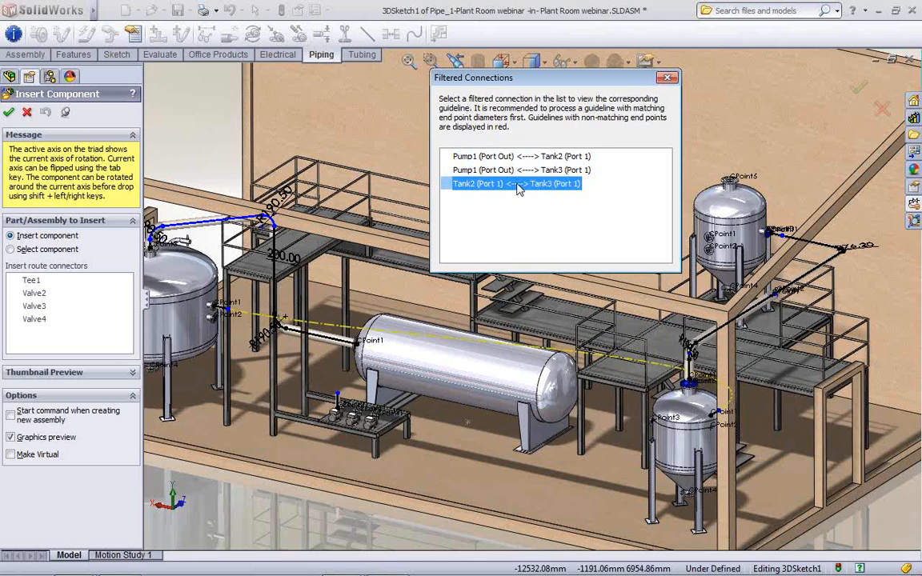
left_click_drag(504, 77, 751, 110)
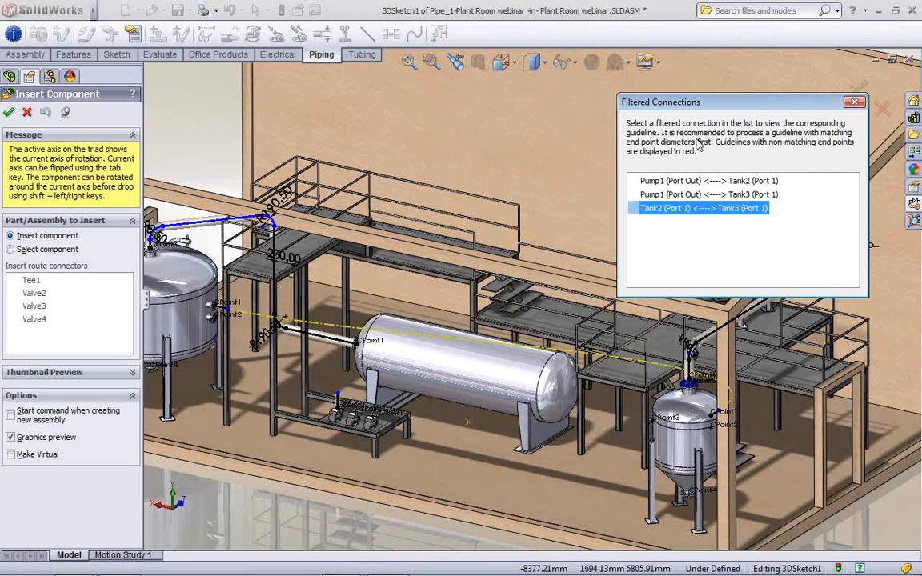
left_click(250, 381)
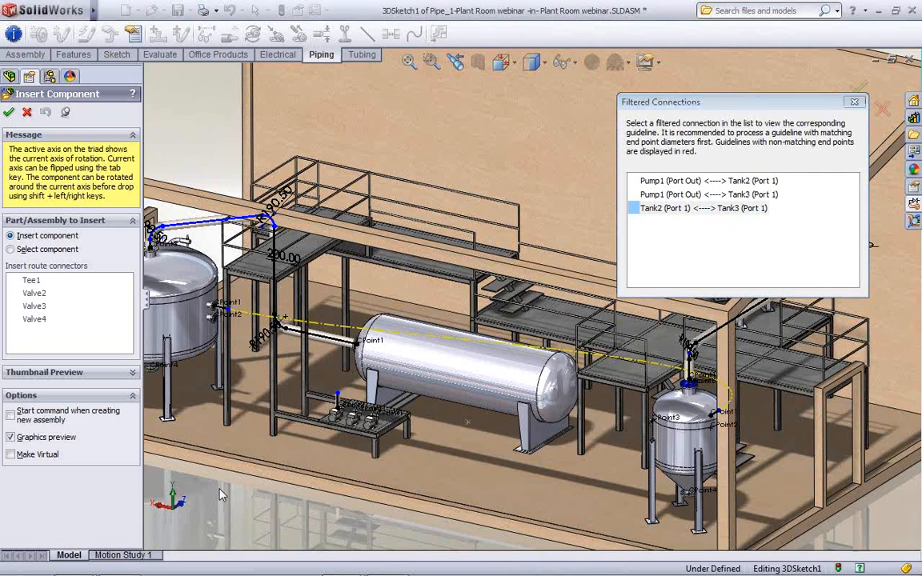
scroll(251, 388, "down", 5)
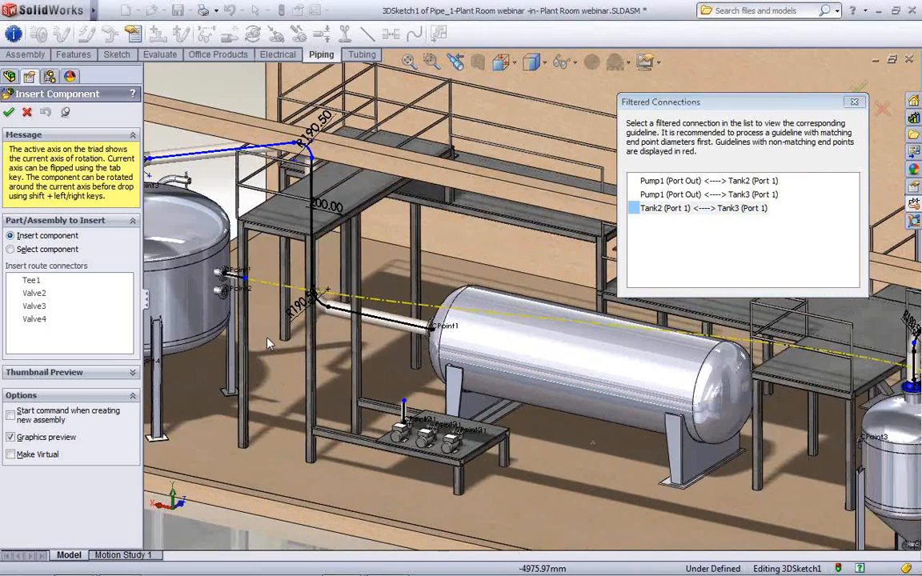
Select the Tank2 (Port 1) to Tank3 (Port 1) connection and finish inserting components without placing a route connector
key("s")
scroll(294, 290, "up", 5)
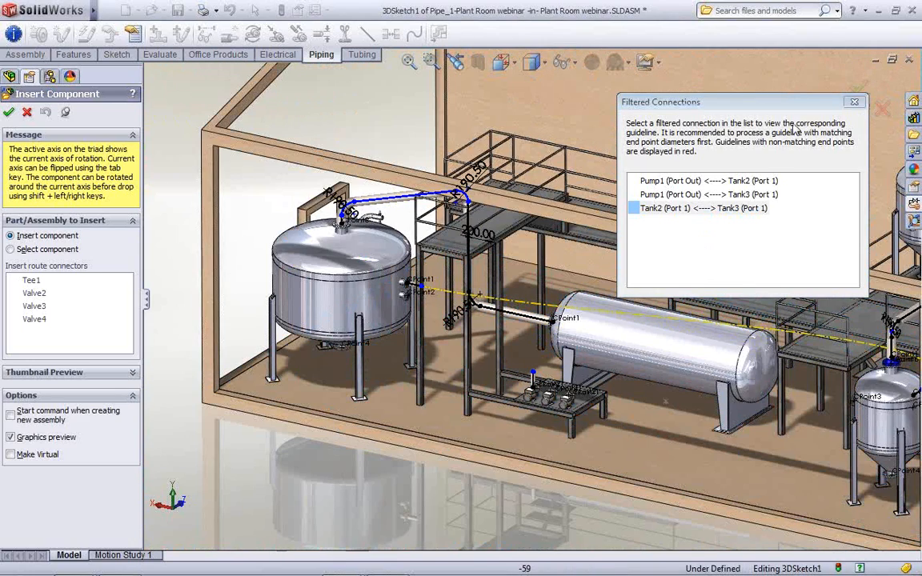
left_click(753, 209)
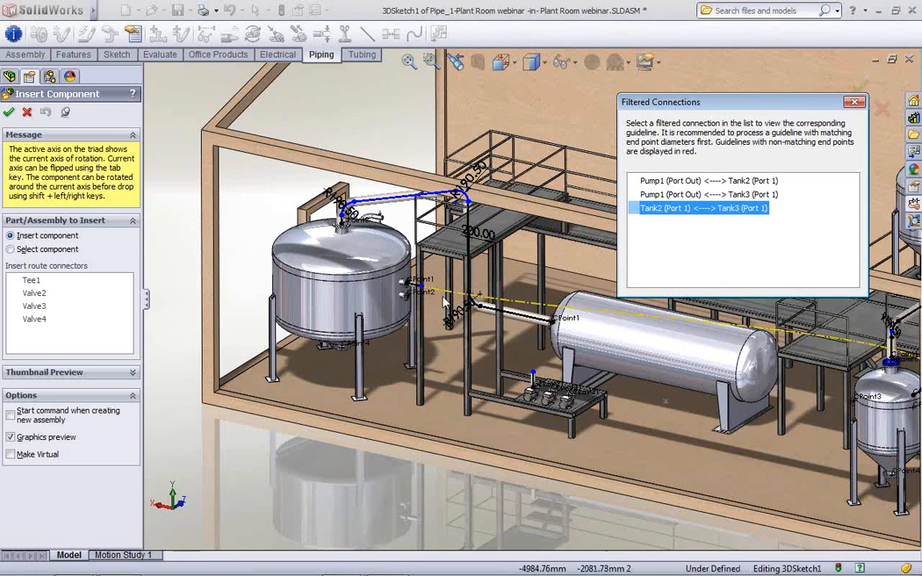
middle_click_drag(512, 298, 464, 301)
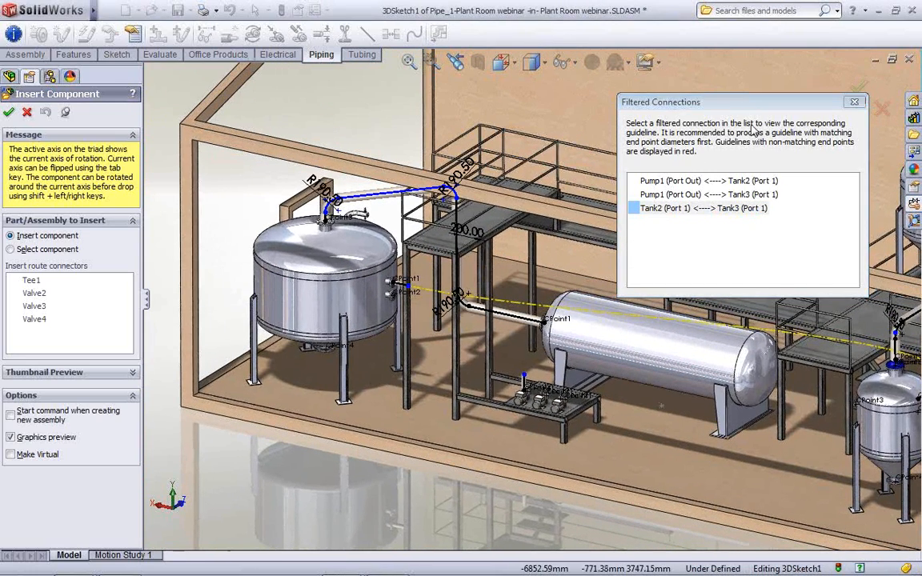
left_click(856, 86)
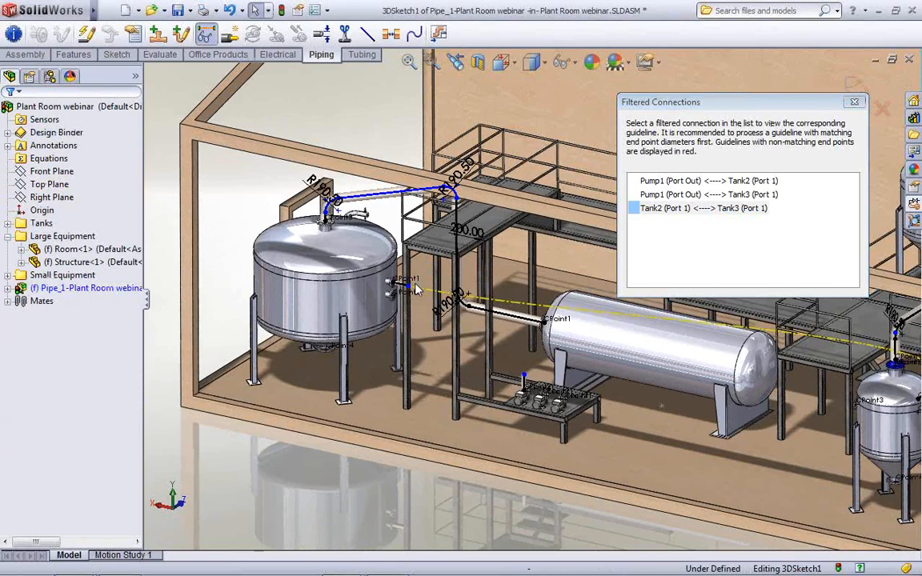
Sketch route lines from the large tank's CPoint1 stub outward, down toward the floor, and about 3246 mm along X past the pump platform
scroll(418, 284, "down", 5)
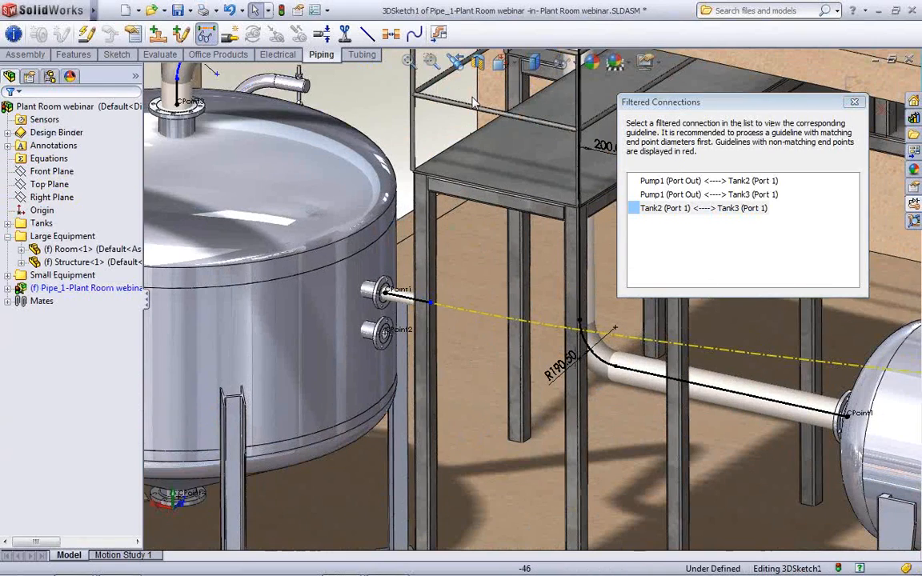
left_click(367, 34)
left_click(406, 296)
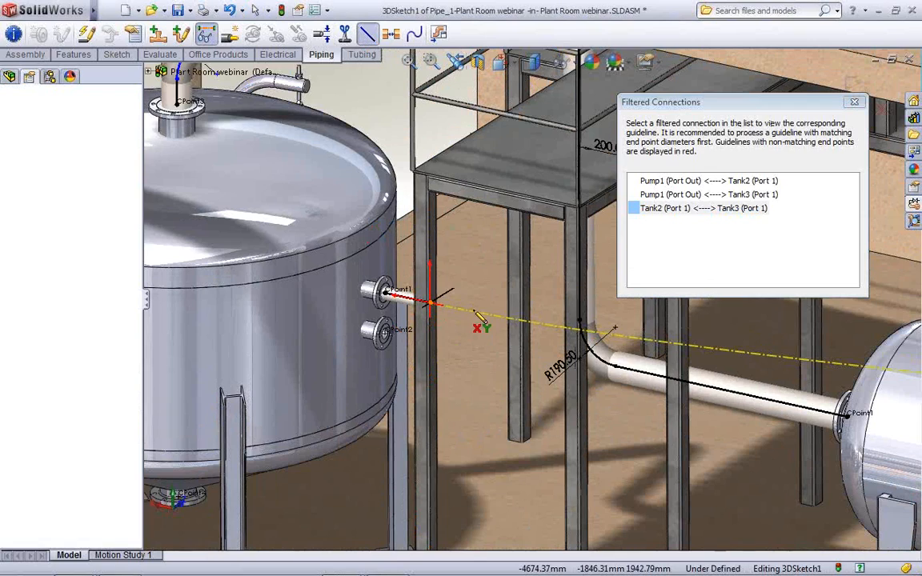
left_click(519, 325)
scroll(482, 544, "up", 3)
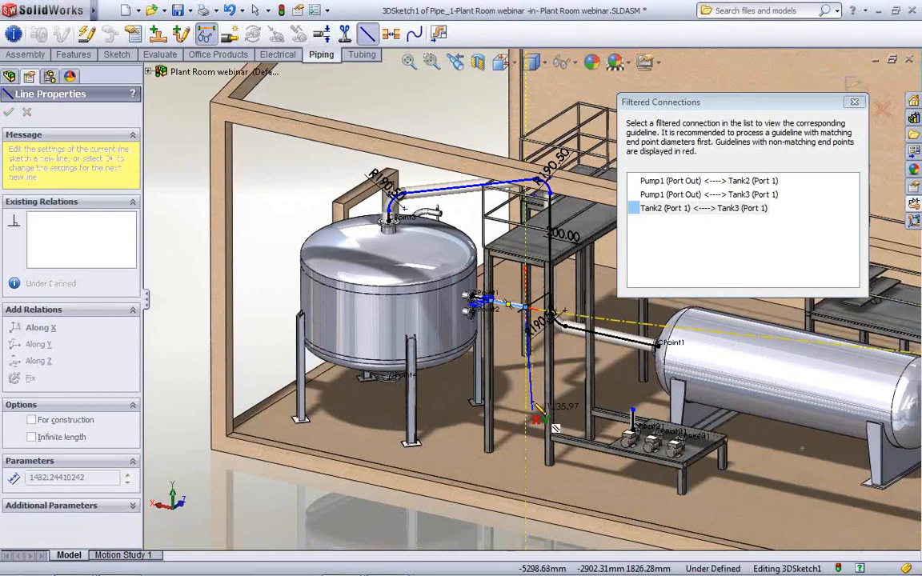
left_click(525, 419)
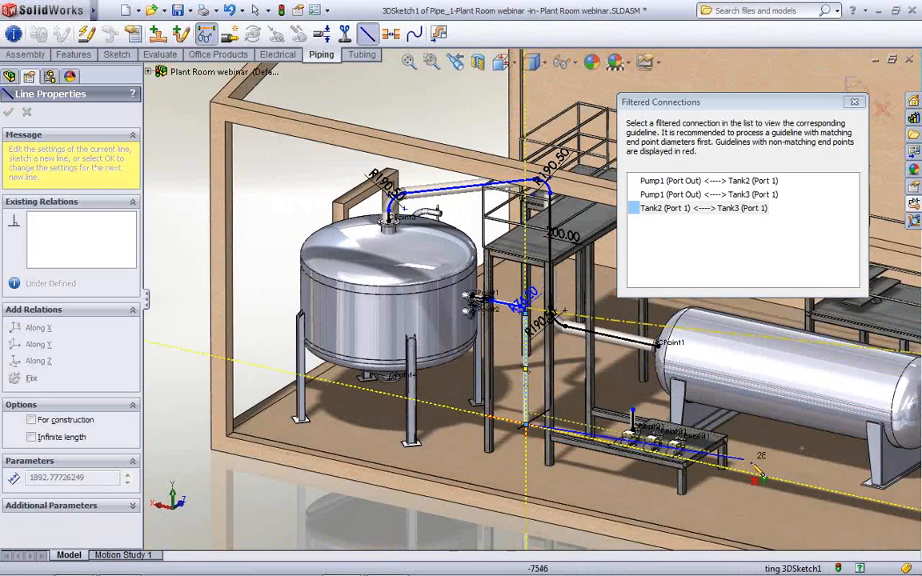
left_click(778, 479)
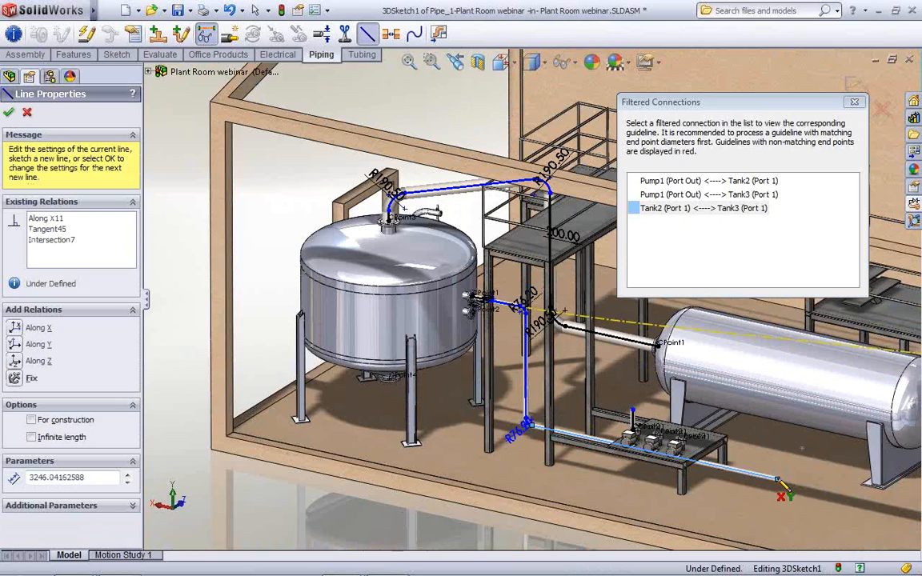
key("Escape")
Convert the remaining guideline between the sketched line's open end and the small conical tank into a route
key("z")
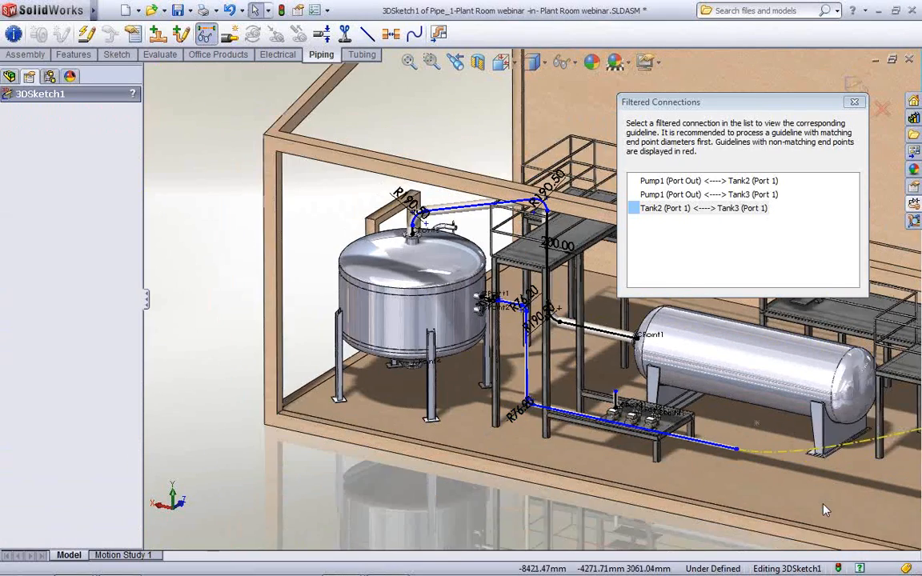
scroll(824, 508, "up", 1)
key("ctrl+Left")
key("ctrl+Left")
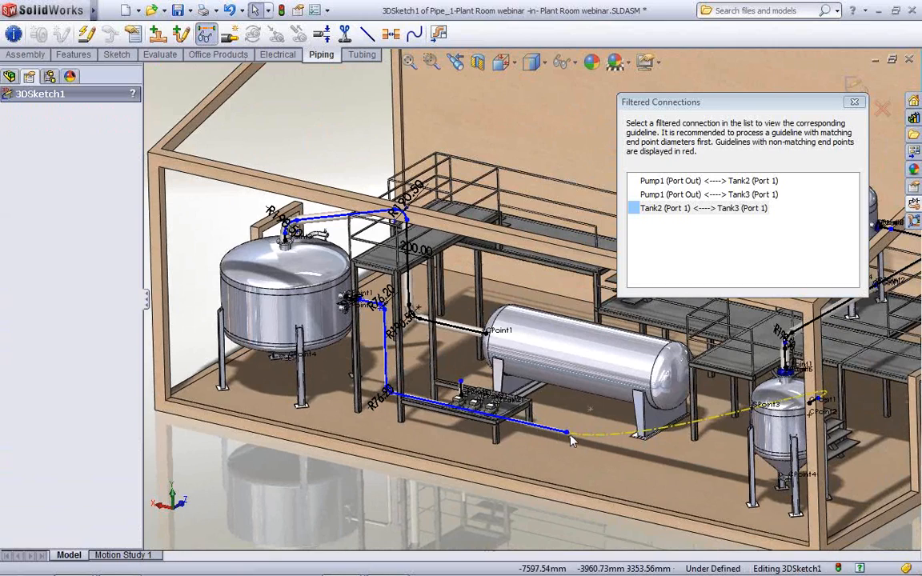
left_click(652, 434)
right_click(654, 433)
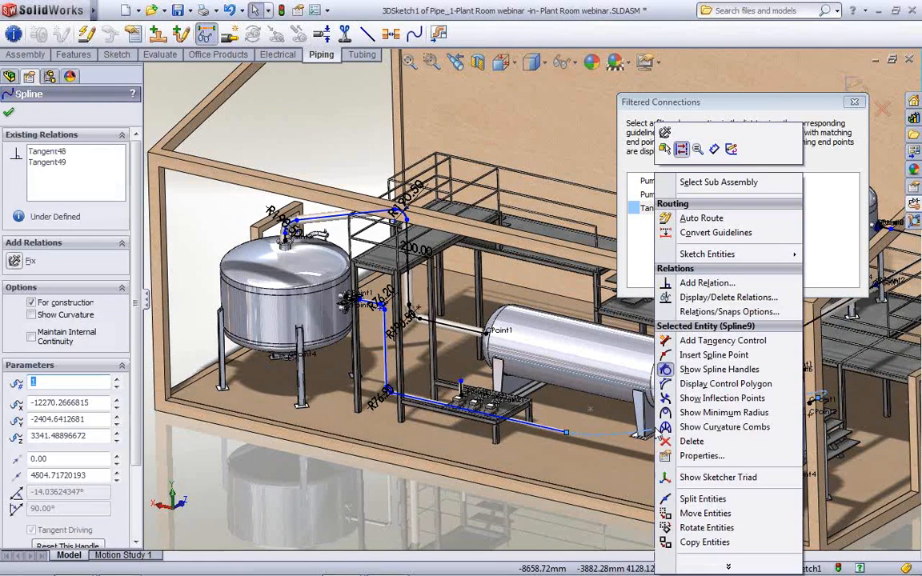
left_click(723, 236)
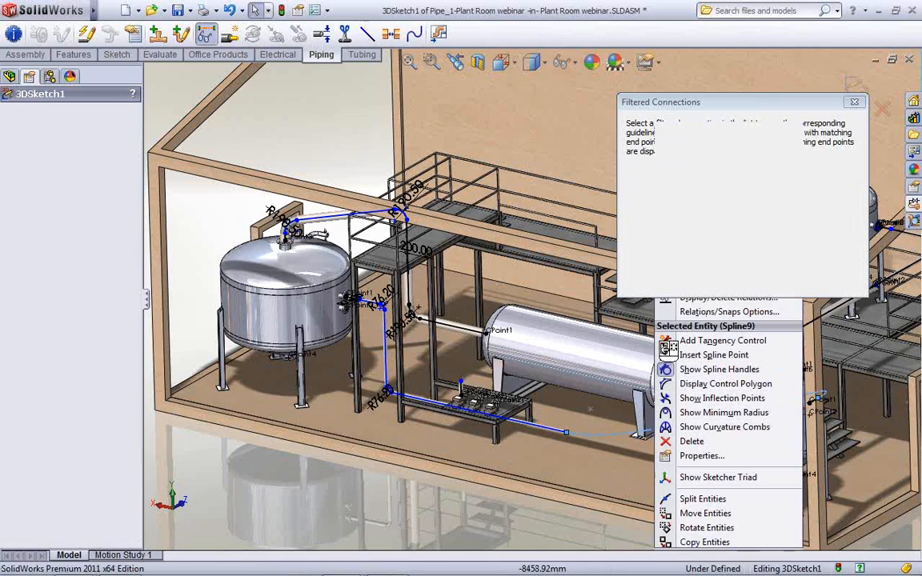
Cycle the converted route's alternatives and keep the one running straight past the horizontal tank before turning at the conical tank
right_click(608, 457)
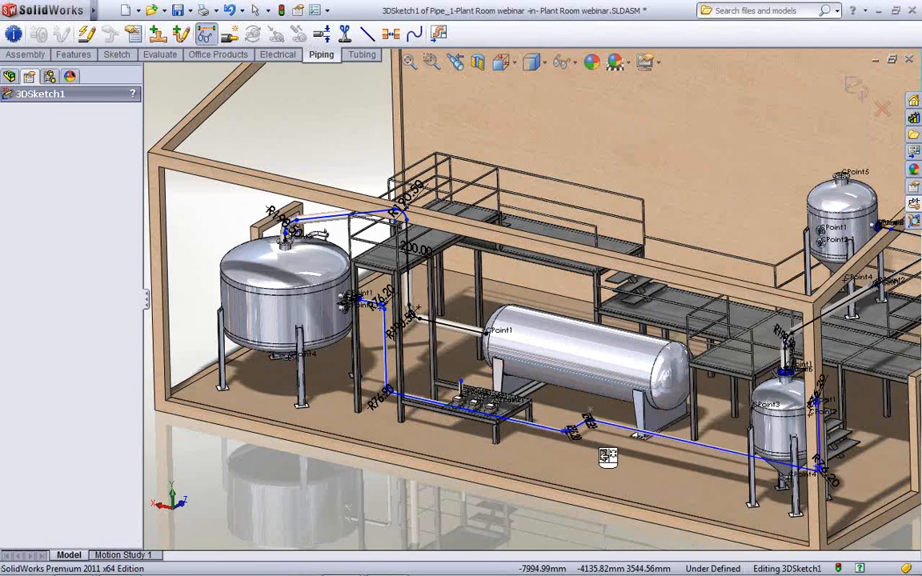
right_click(608, 456)
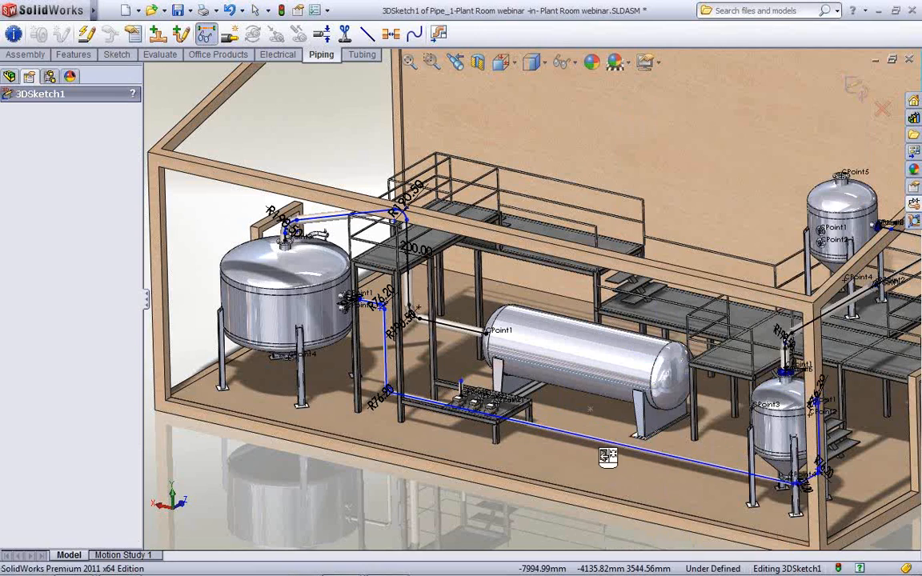
scroll(632, 424, "down", 3)
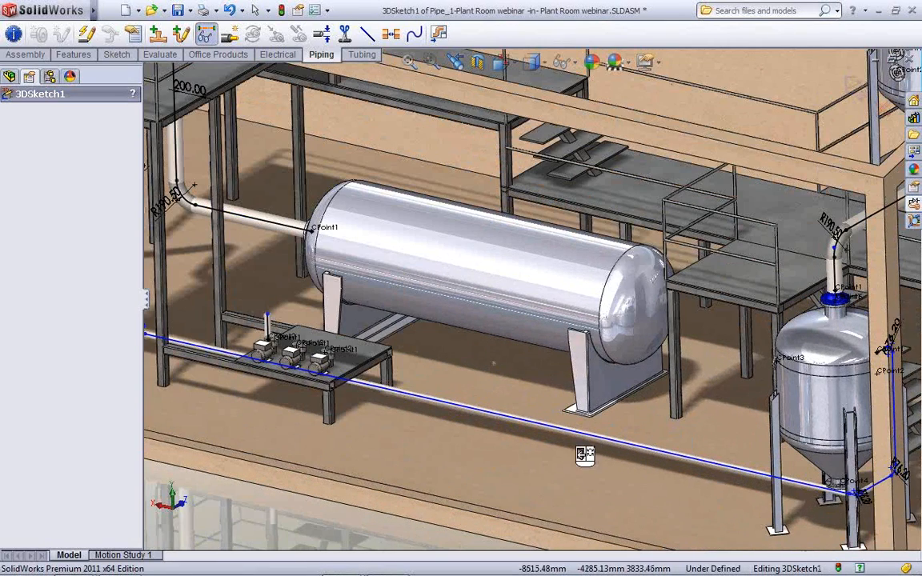
key("Escape")
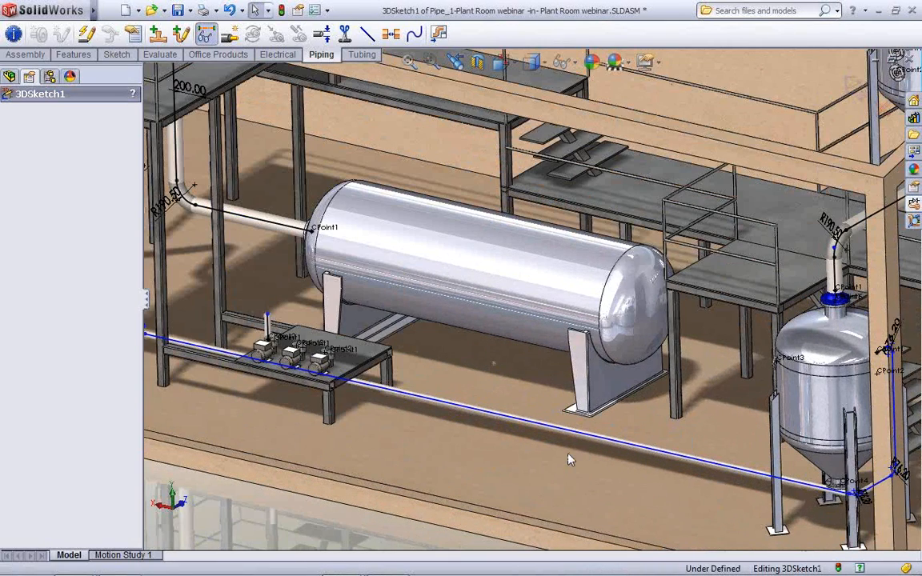
key("f")
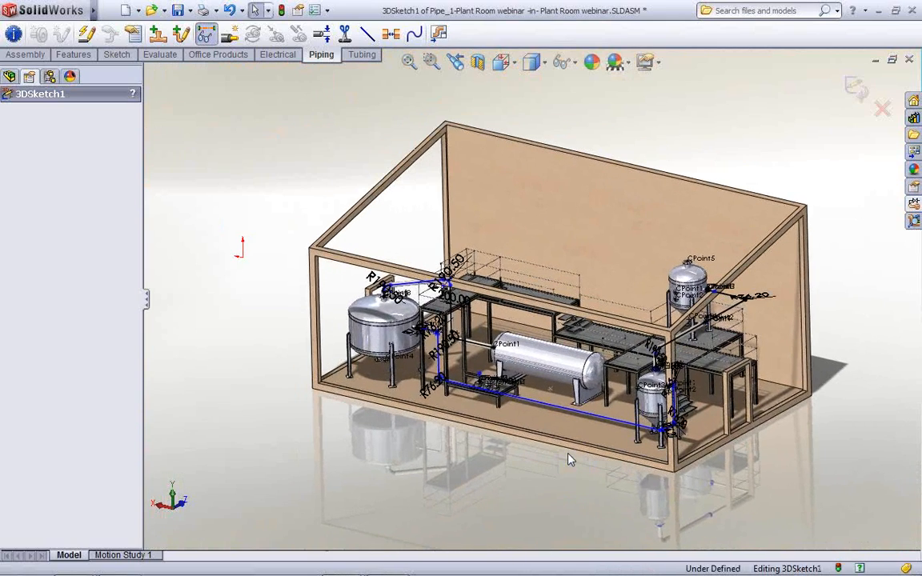